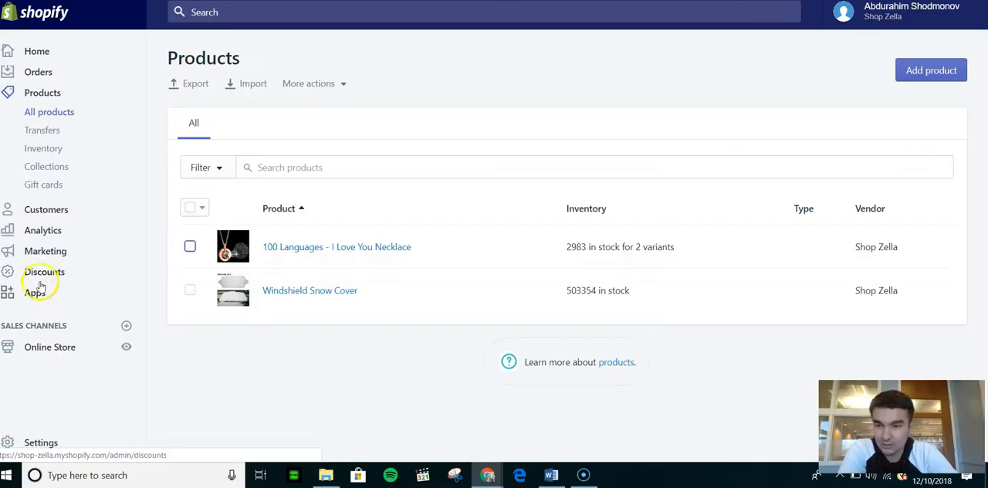
Step: Open the installed Google Shopping app and go to its Smart Shopping campaign section
left_click(35, 293)
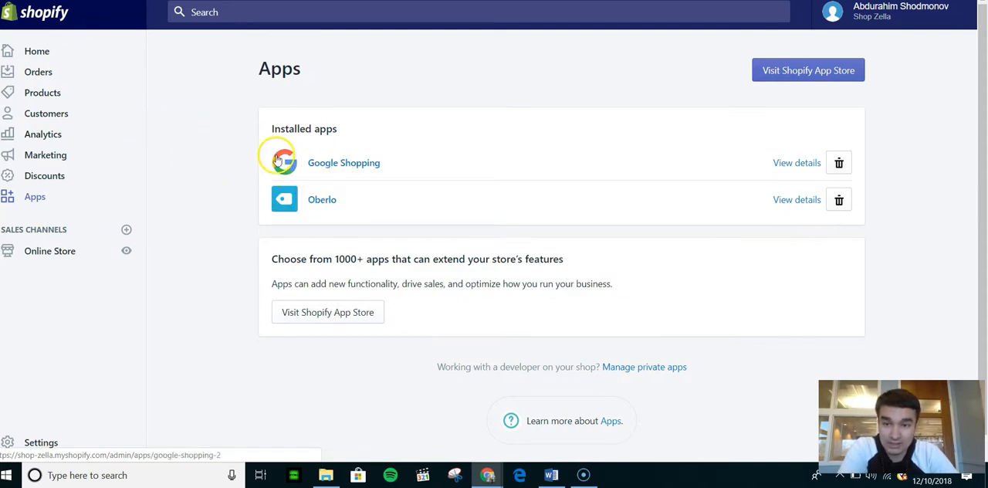
left_click(336, 165)
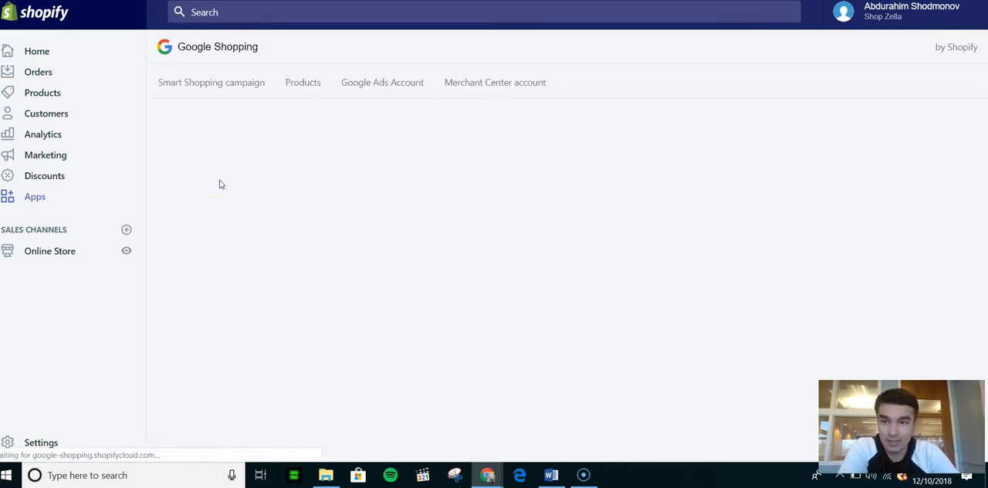
left_click(194, 81)
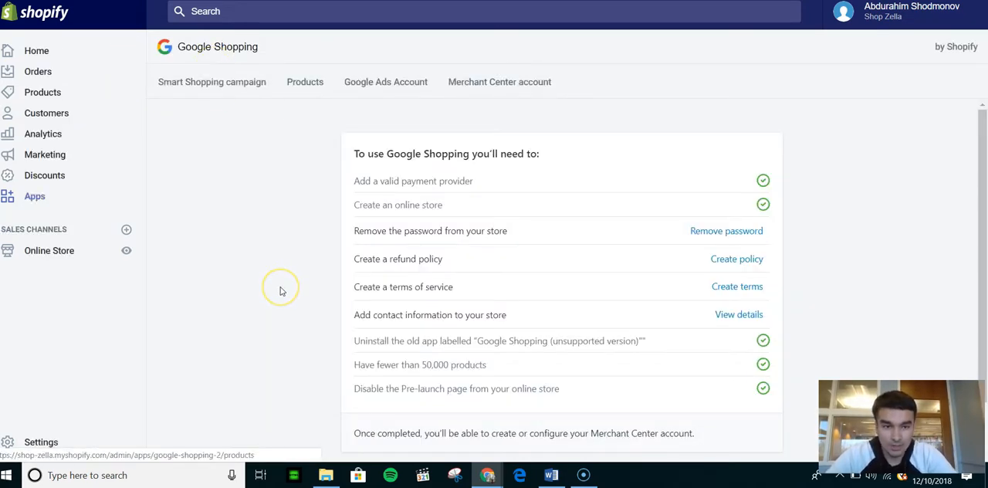
Step: Review the Google Shopping store requirements and confirm that contact information has been added to the store
scroll(370, 154, "down", 1)
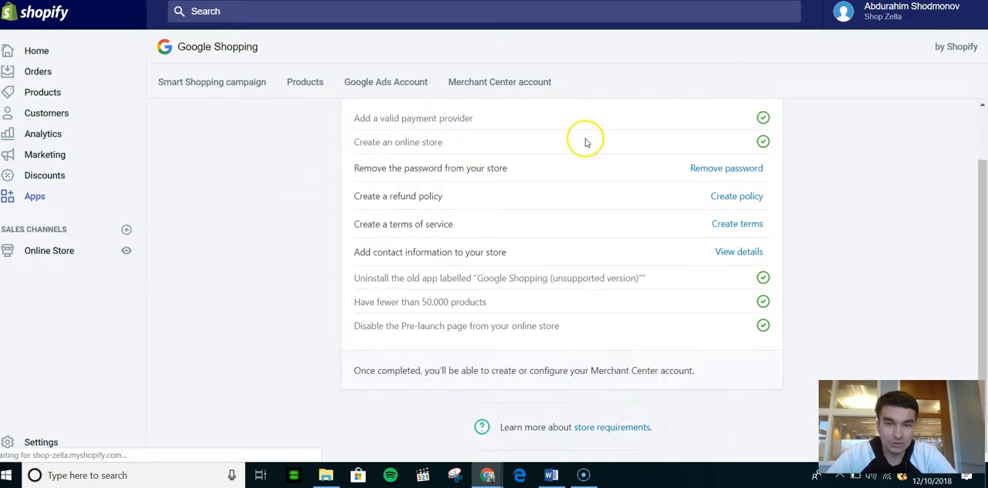
scroll(834, 230, "up", 1)
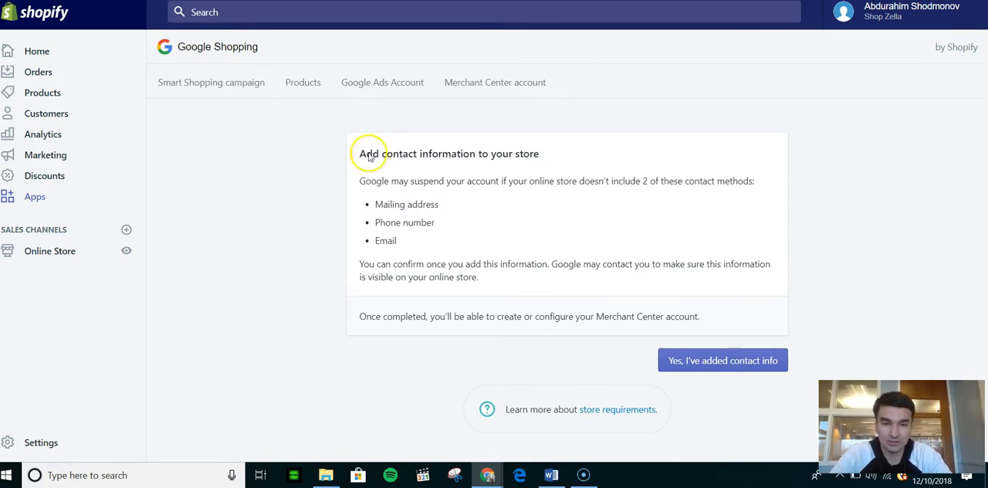
left_click(710, 360)
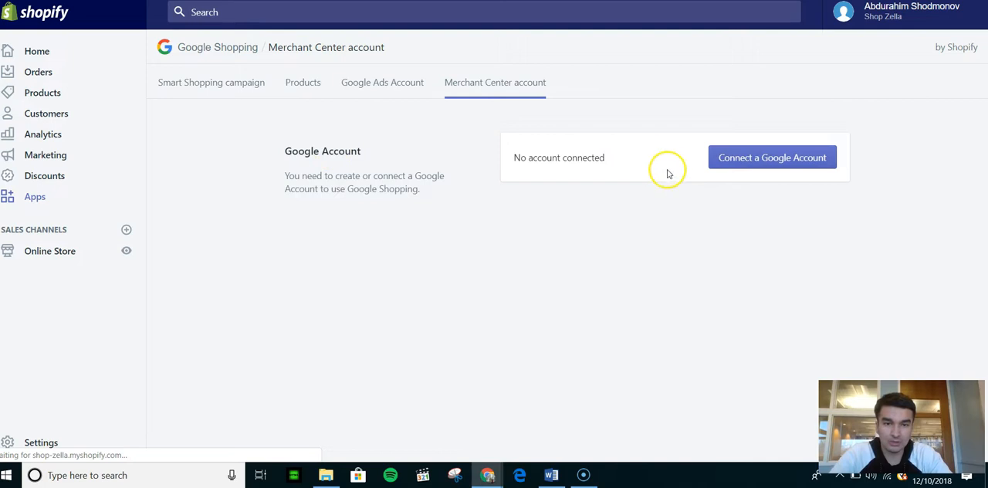
Step: Connect a Google Account to Google Shopping by choosing the account and granting the requested access
left_click(814, 159)
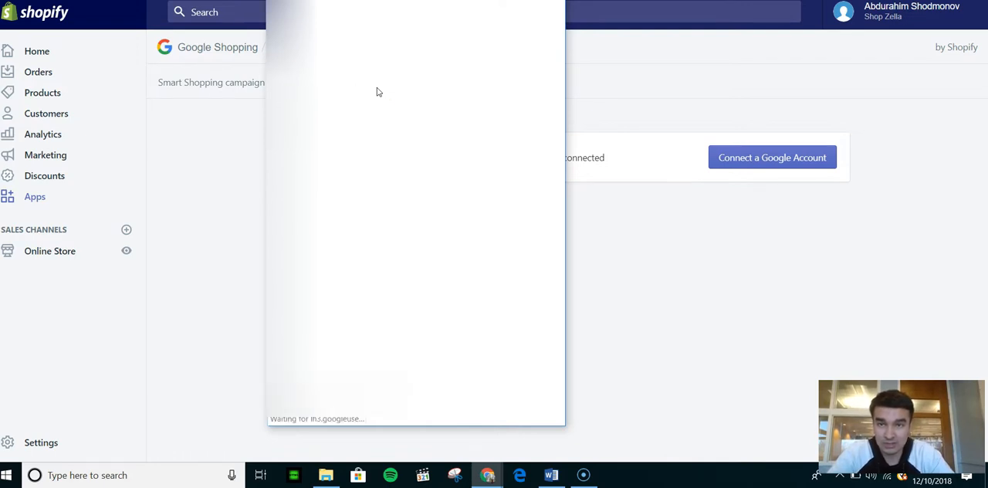
left_click(421, 78)
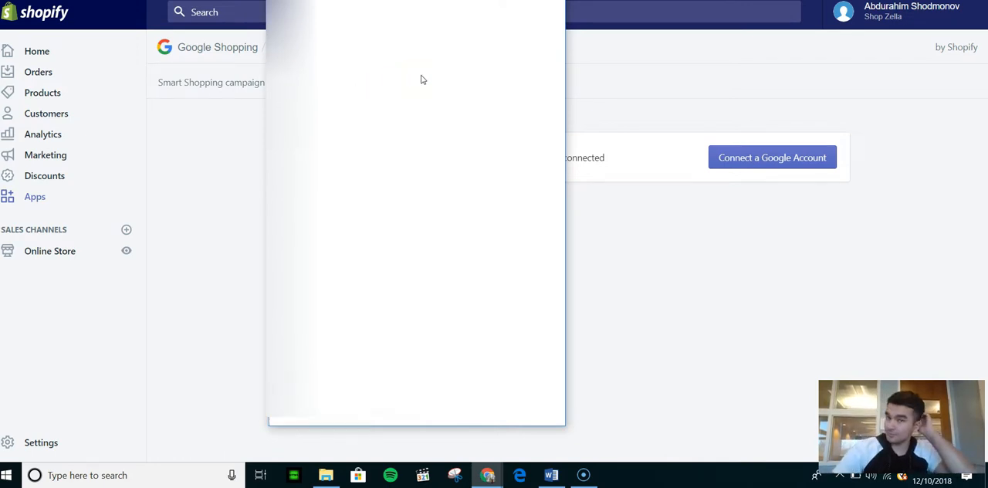
left_click(415, 352)
left_click(412, 230)
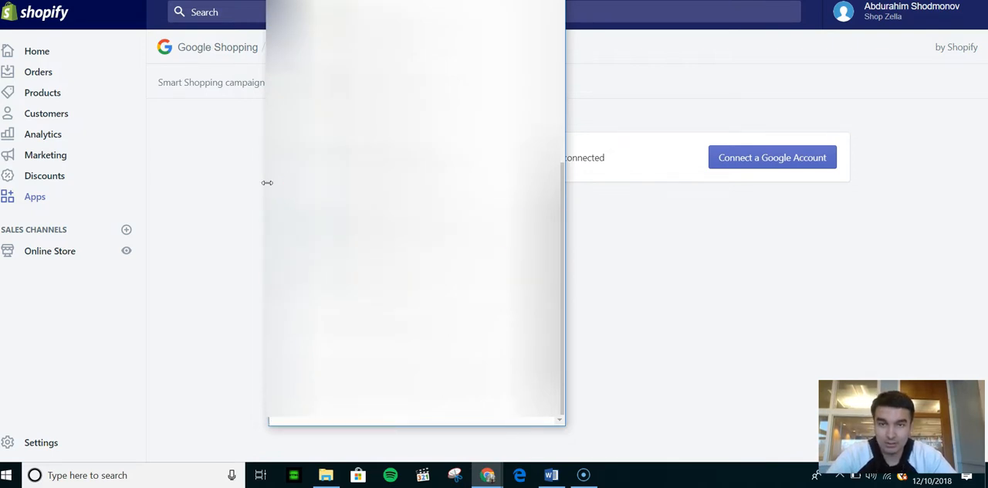
left_click(498, 396)
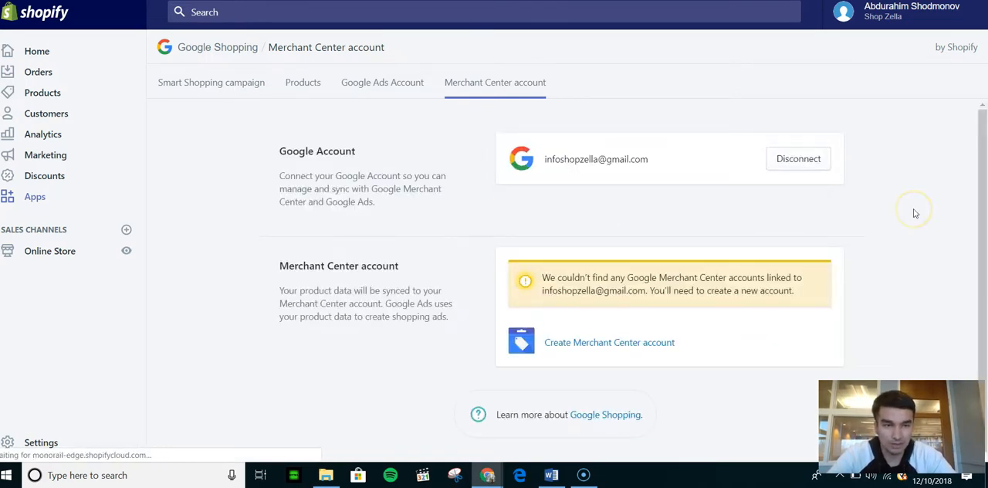
Step: Highlight the e-mail address of the connected Google Account to check which account is linked
double_click(557, 158)
left_click(636, 154)
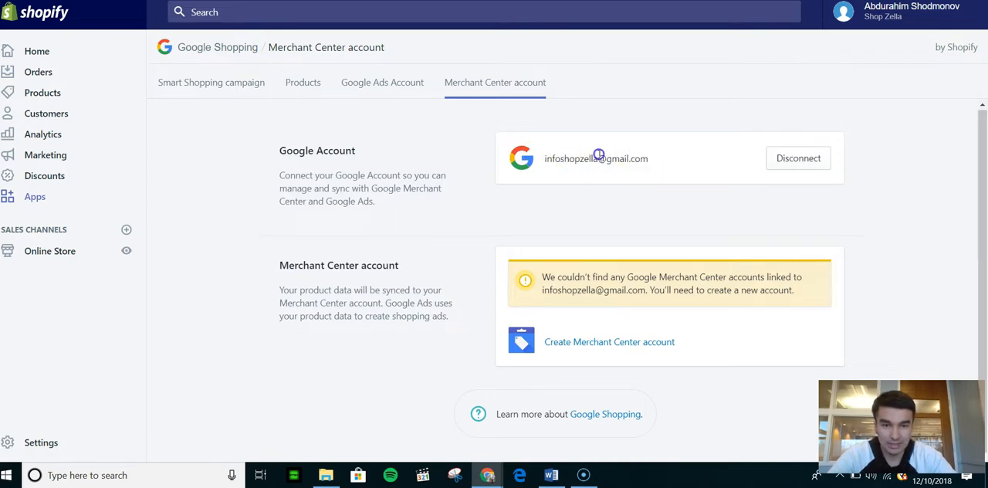
triple_click(598, 154)
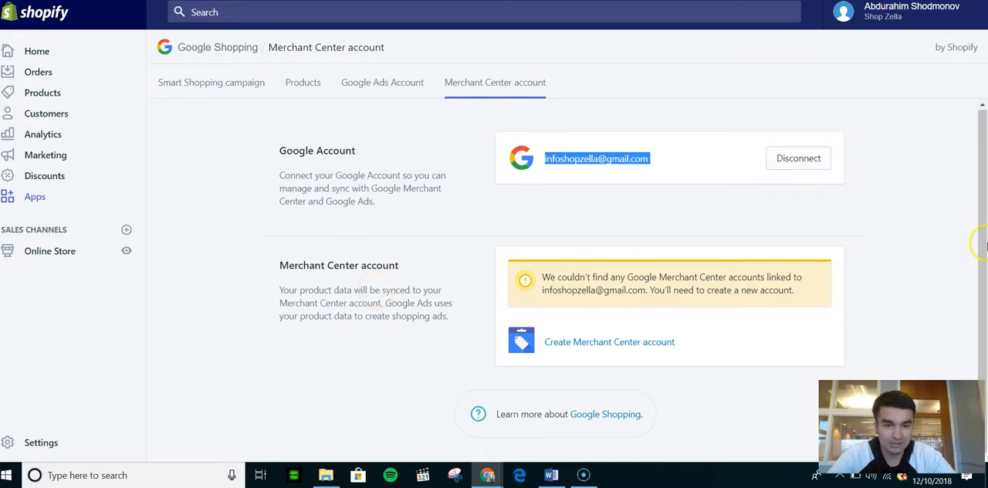
left_click(986, 245)
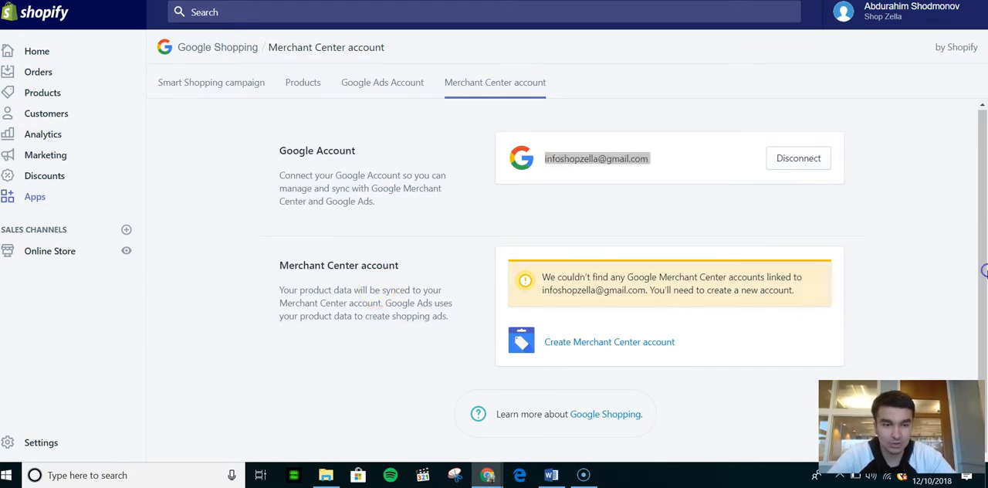
Step: Start creating a Merchant Center account and review its target market and shipping settings
left_click(586, 343)
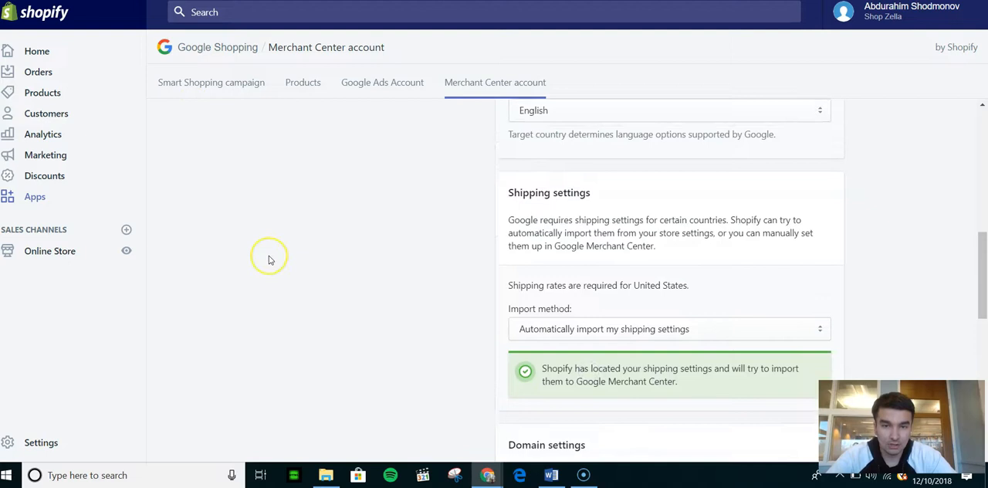
scroll(270, 260, "up", 8)
scroll(270, 260, "down", 7)
scroll(269, 260, "up", 5)
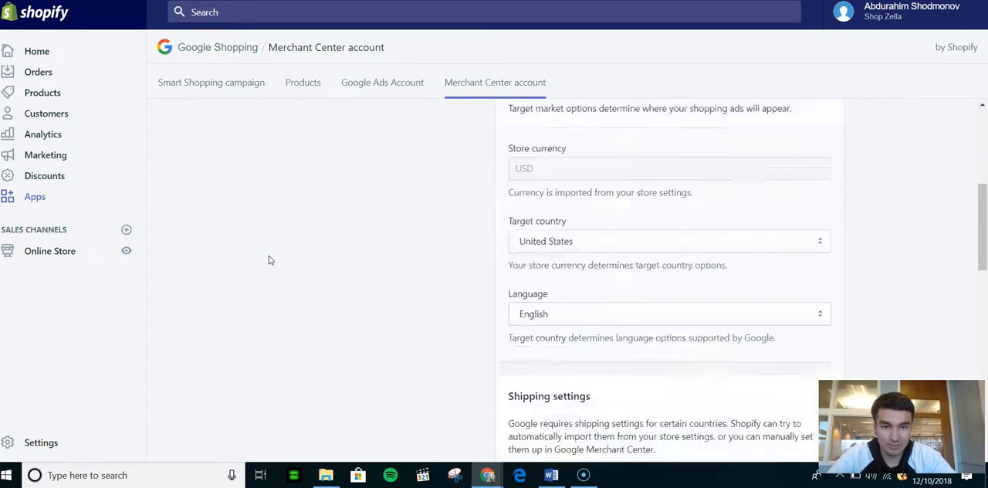
double_click(640, 288)
scroll(884, 271, "down", 10)
scroll(884, 276, "up", 1)
left_click(647, 178)
Step: Configure the Merchant Center account, keeping the recommended SEO product title and SEO product description preferences
scroll(819, 205, "down", 1)
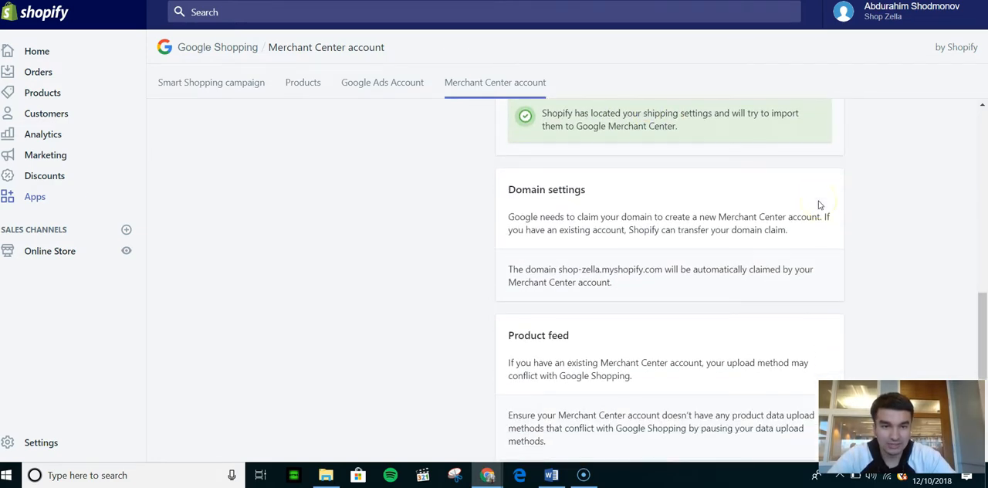
scroll(820, 204, "down", 4)
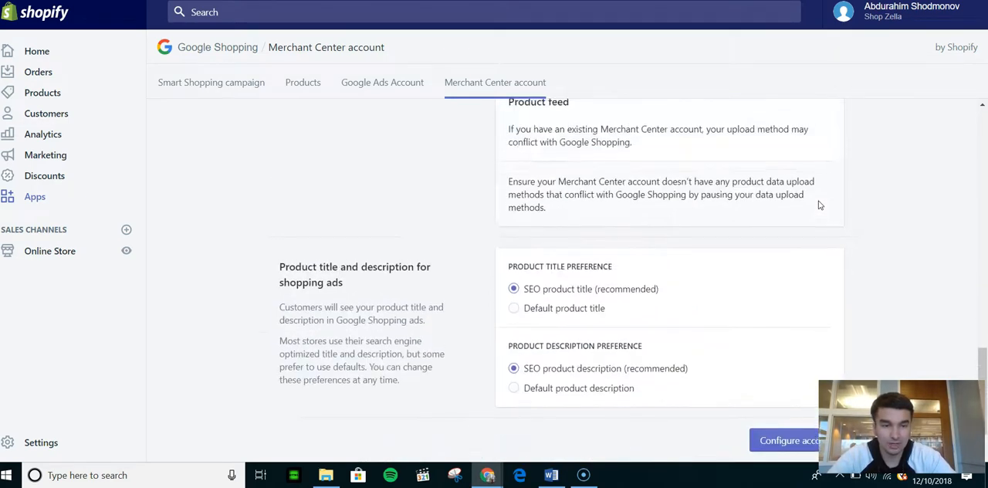
left_click(853, 203)
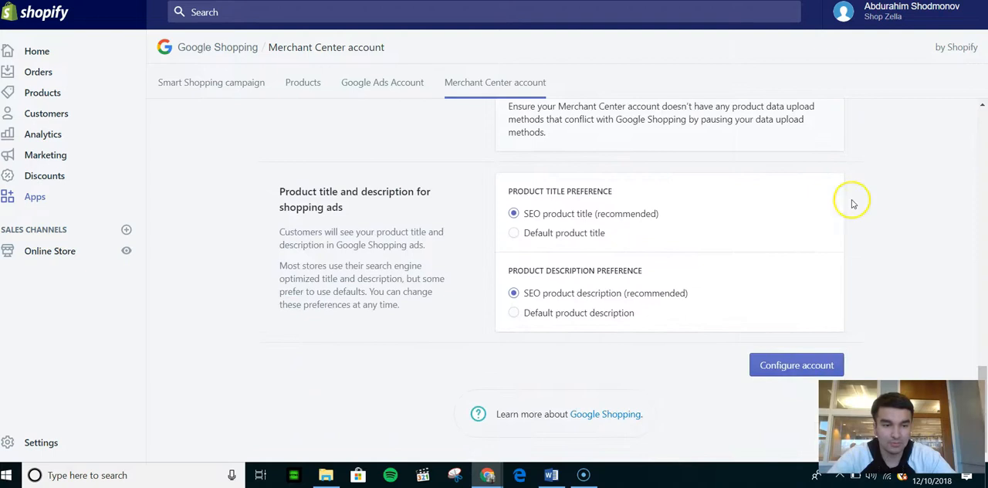
left_click(791, 365)
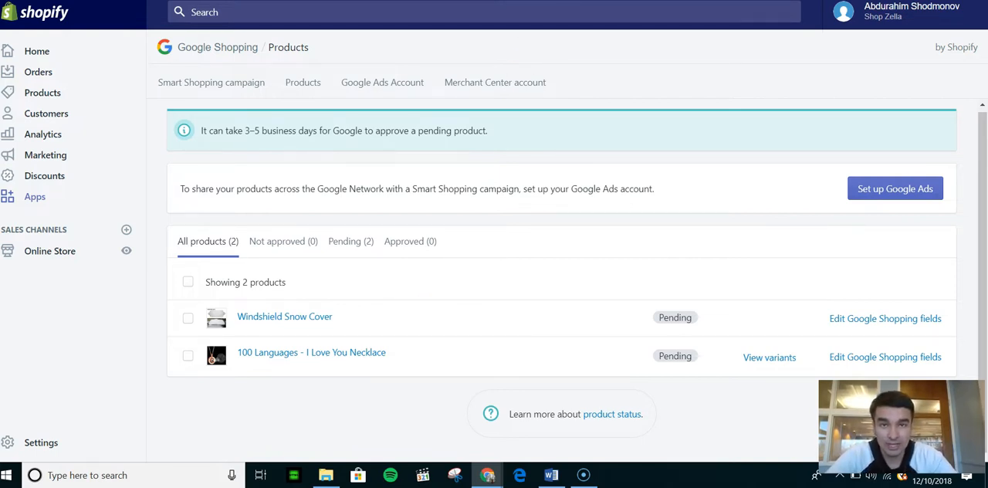
Step: Switch to Google Trends and examine interest over time and by region for "100 i love you" and "necklace 100 i love you"
left_click(340, 1)
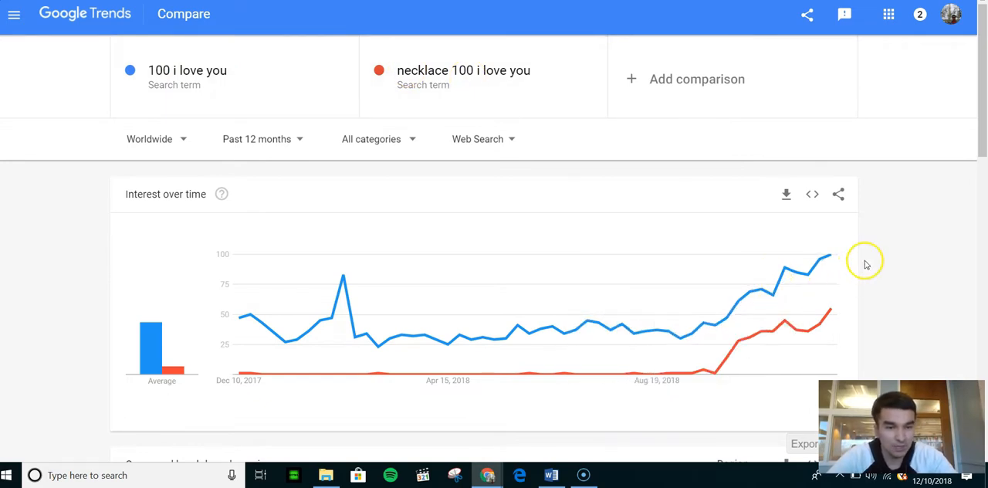
scroll(889, 302, "down", 5)
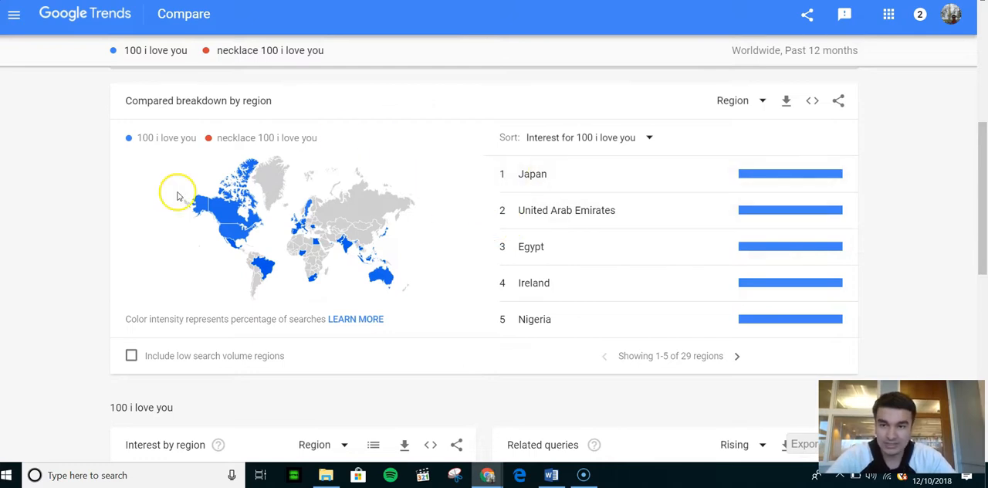
scroll(177, 194, "up", 5)
scroll(92, 197, "down", 5)
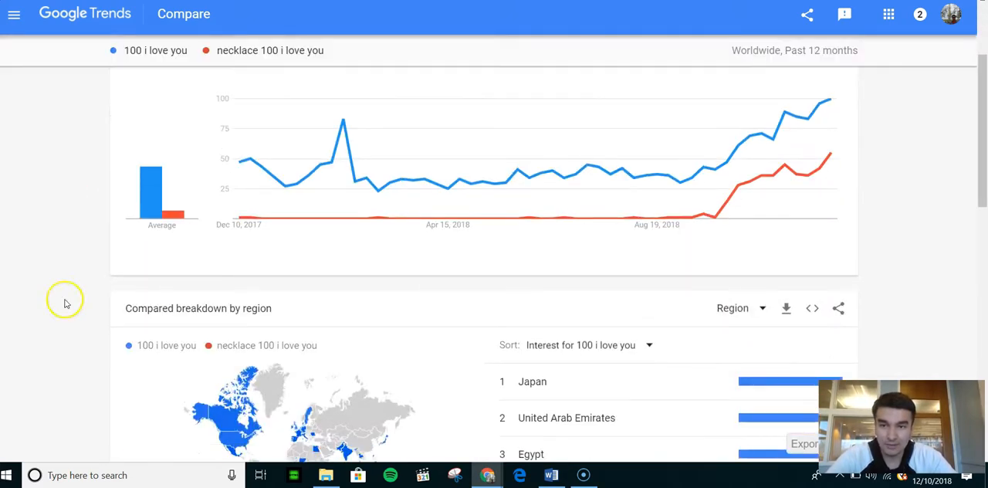
scroll(504, 192, "down", 1)
scroll(508, 193, "up", 1)
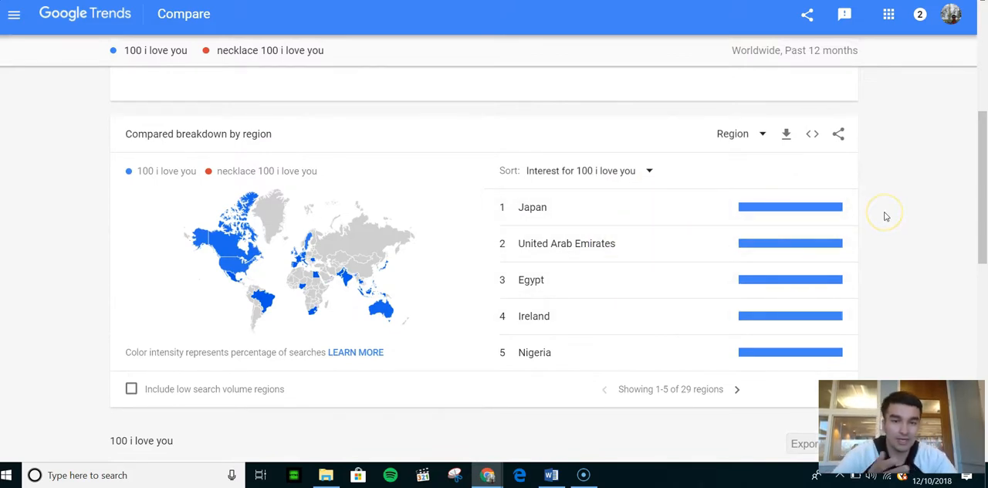
scroll(926, 270, "down", 2)
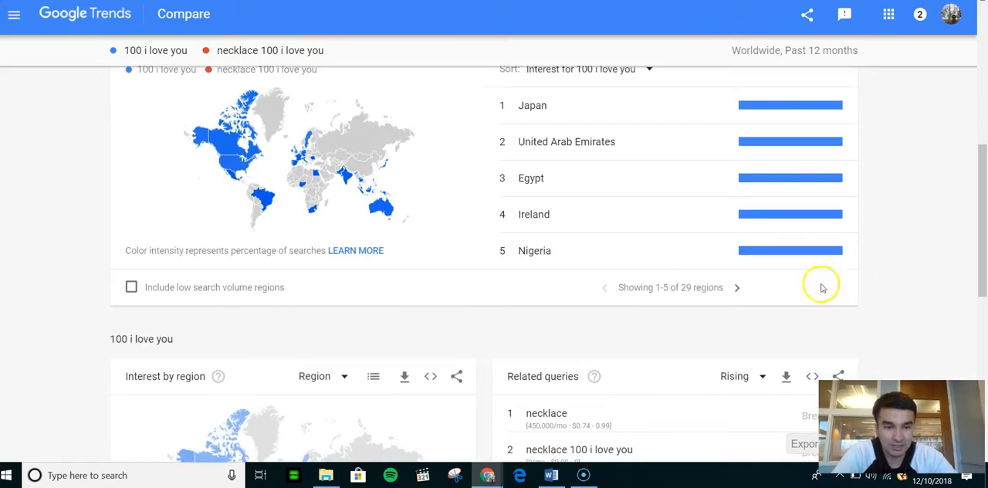
left_click(737, 287)
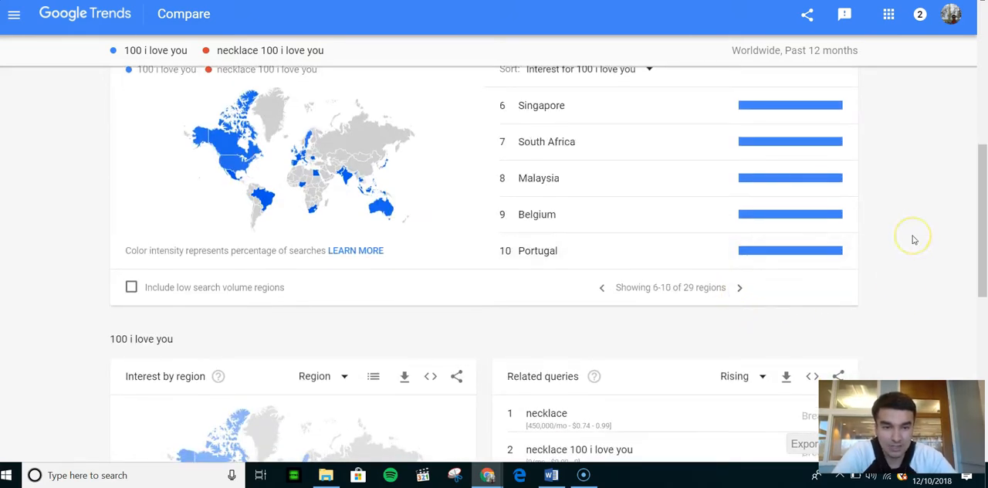
scroll(913, 239, "up", 1)
scroll(913, 239, "down", 7)
scroll(913, 240, "up", 15)
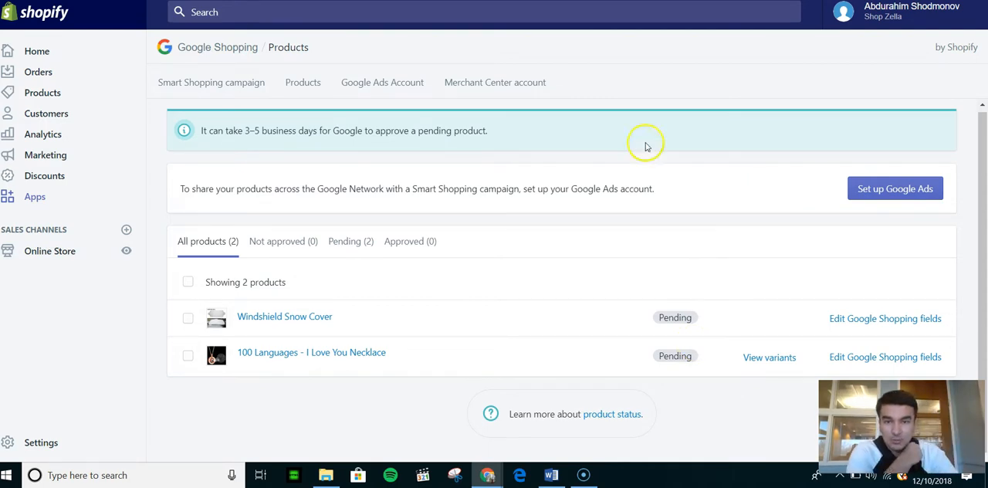
Step: Set up Google Ads by creating a new Google Ads Account and accepting its terms of service
left_click(888, 191)
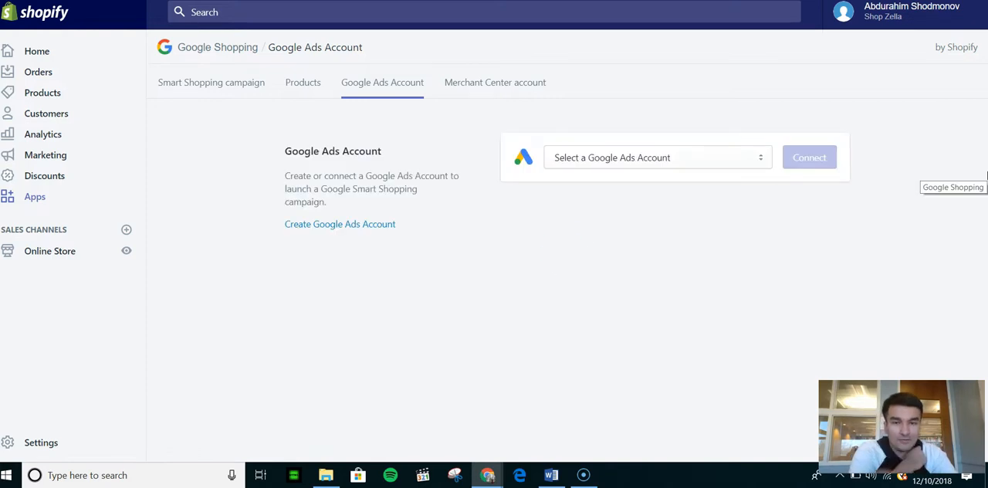
left_click(737, 156)
left_click(568, 225)
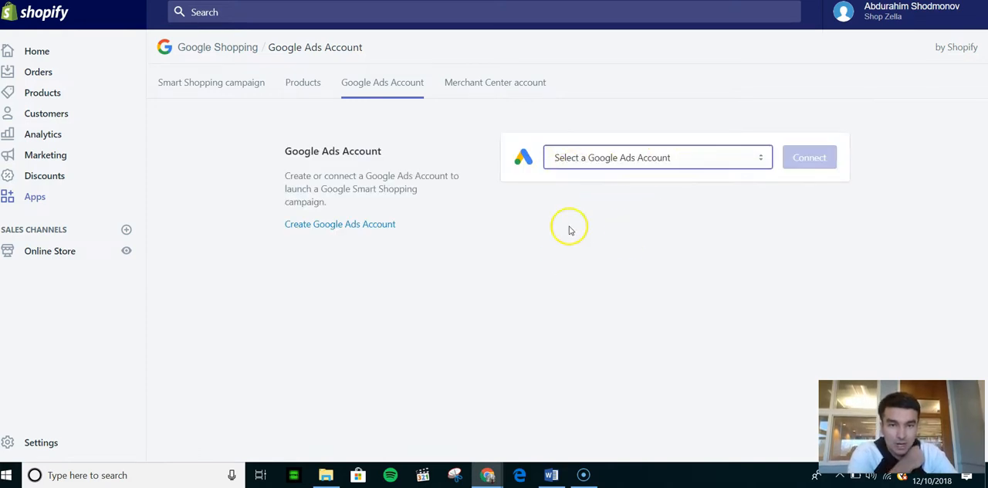
left_click(337, 225)
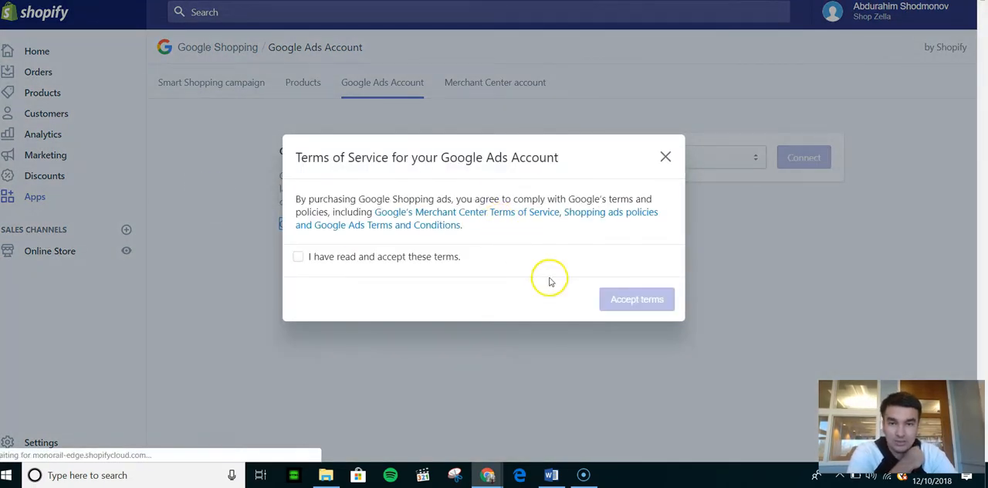
left_click(347, 256)
left_click(638, 301)
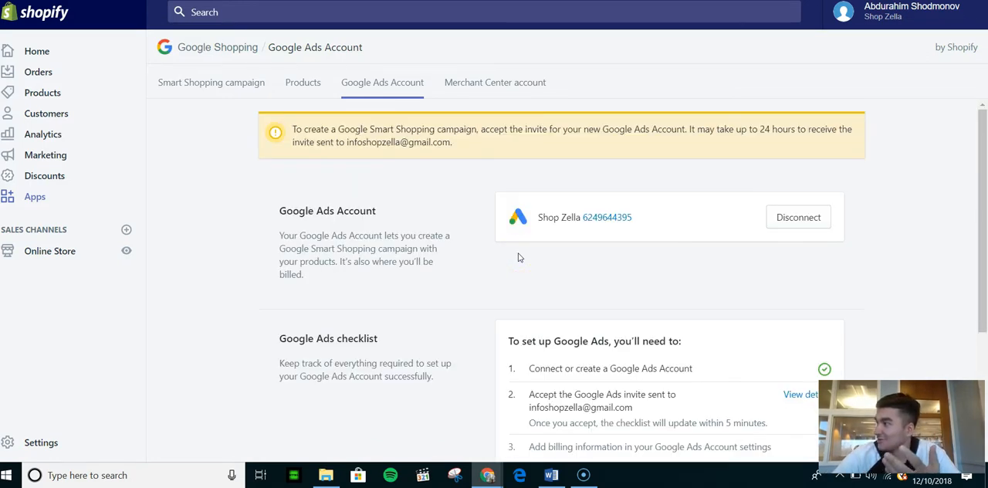
Step: Review the Google Ads checklist and accept the invitation to the new Google Ads account
left_click(169, 164)
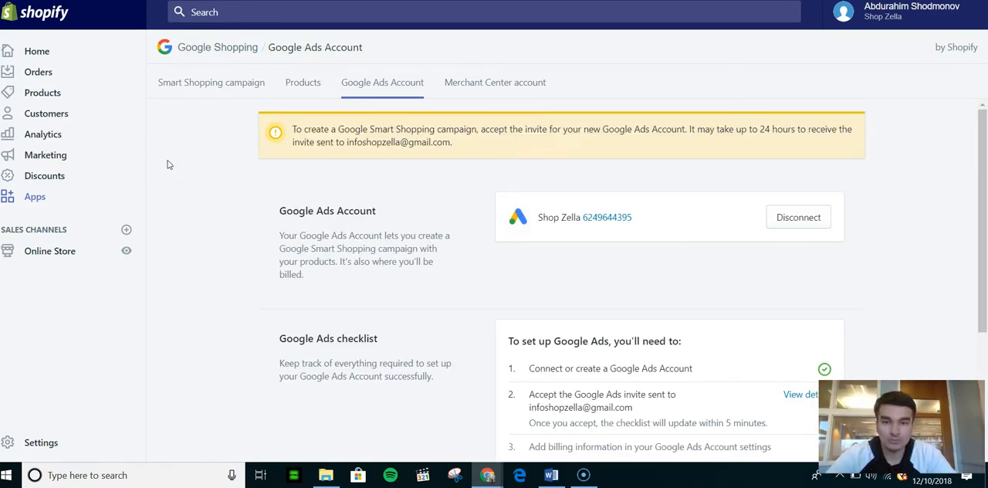
scroll(194, 160, "down", 3)
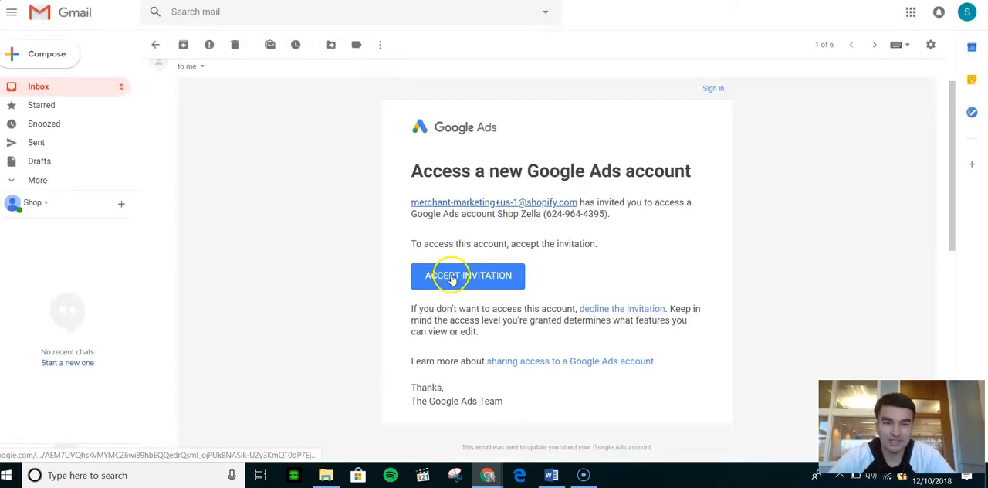
left_click(448, 274)
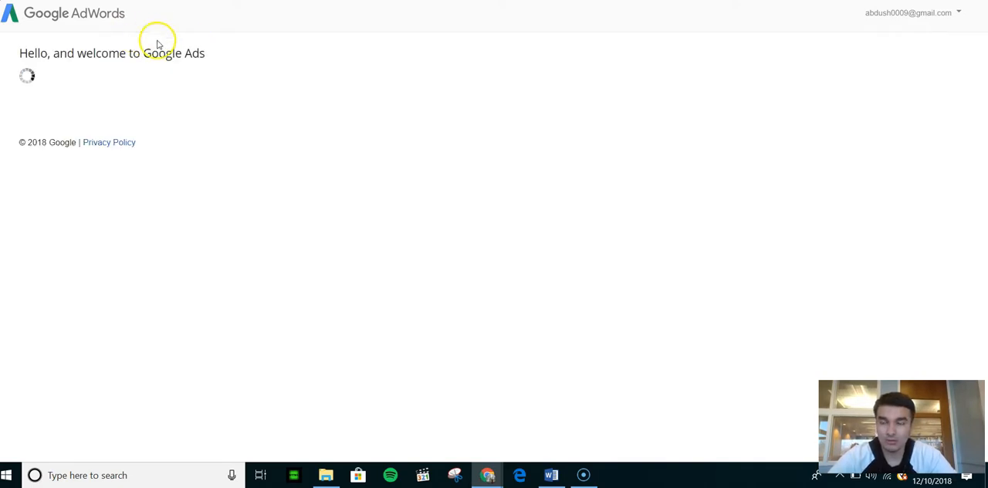
left_click(39, 192)
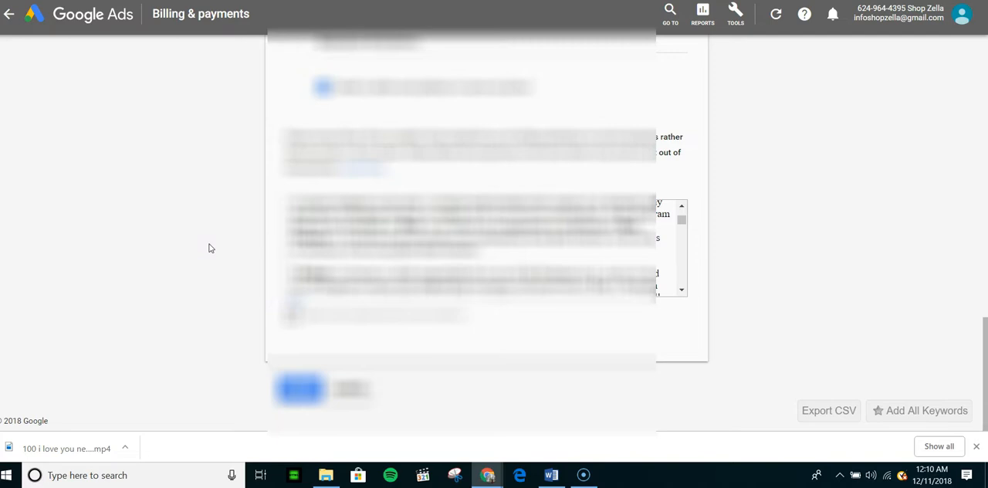
Step: Accept the terms in the Google Ads billing form, complete the missing required field, and submit the billing setup
left_click(289, 315)
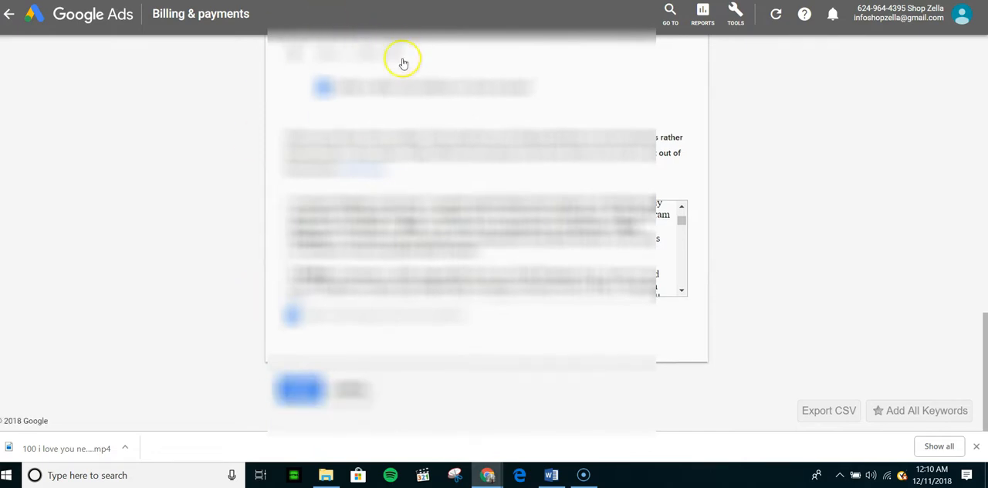
left_click(294, 389)
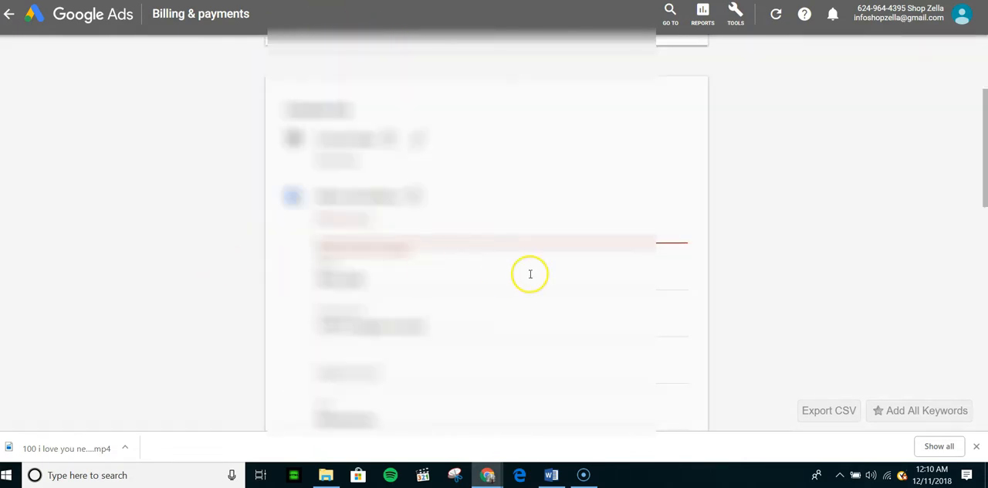
left_click(505, 236)
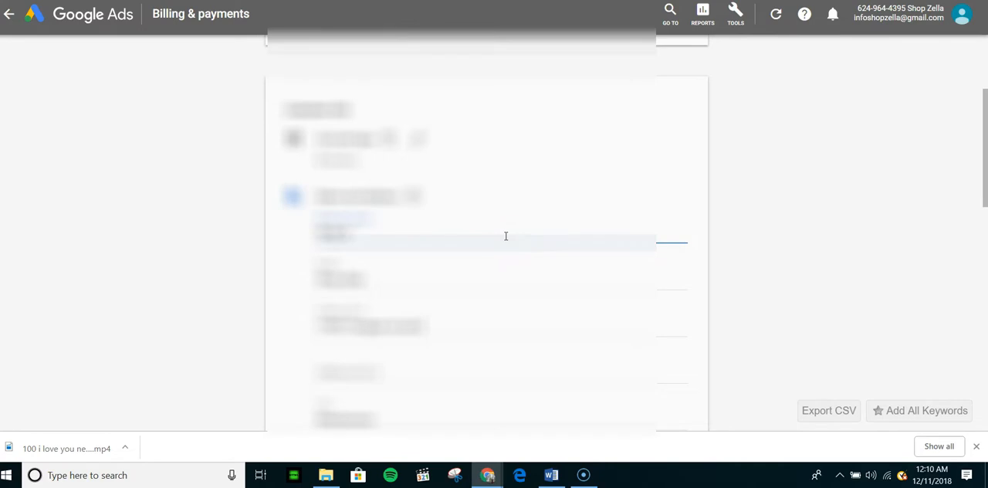
scroll(506, 235, "down", 8)
left_click(315, 394)
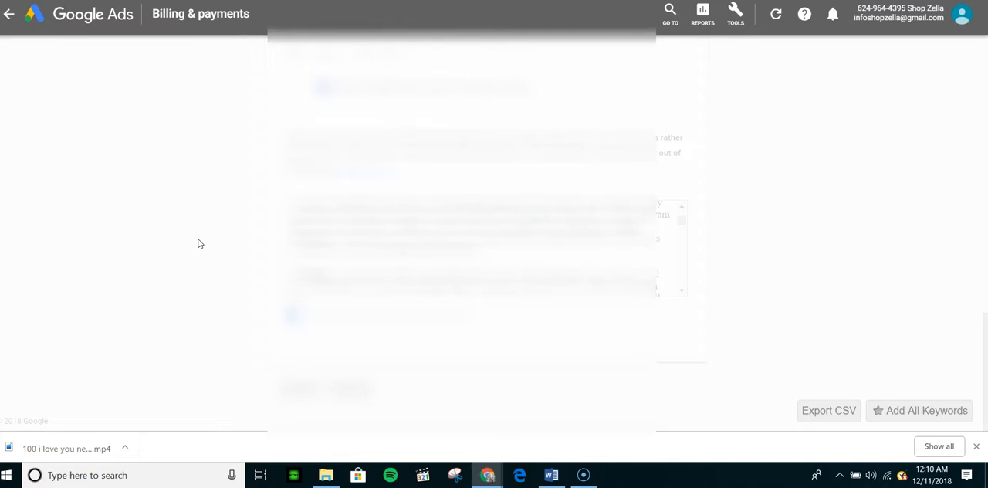
left_click(173, 177)
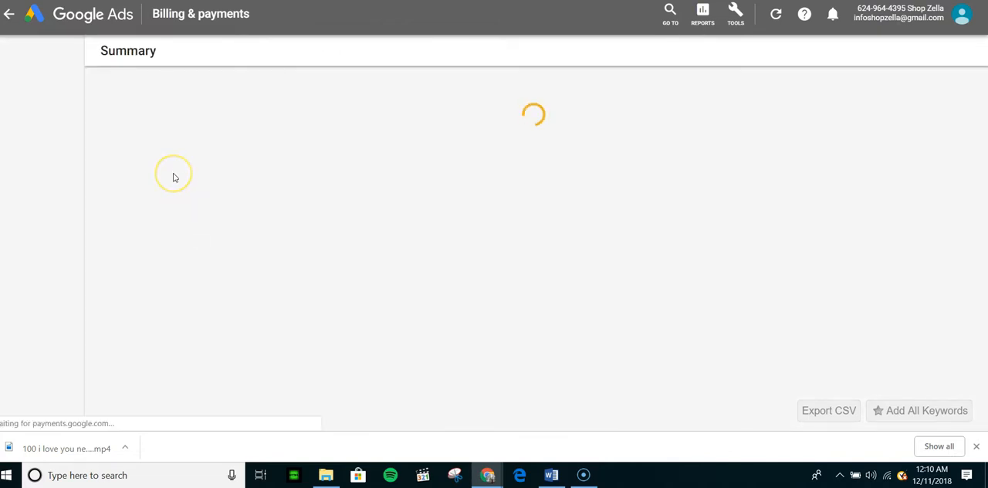
scroll(174, 177, "down", 1)
scroll(174, 176, "up", 1)
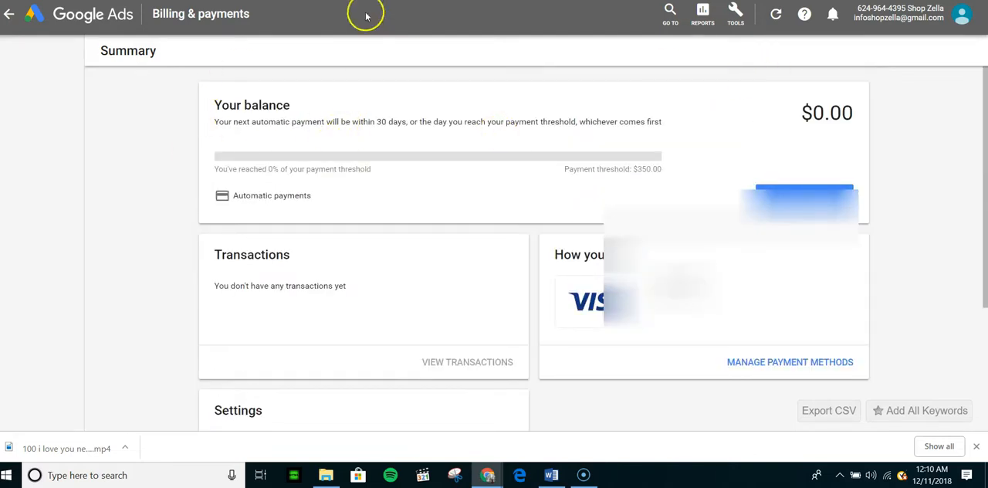
Step: Switch to Shopify and mark billing information as added on the Google Ads checklist
left_click(309, 1)
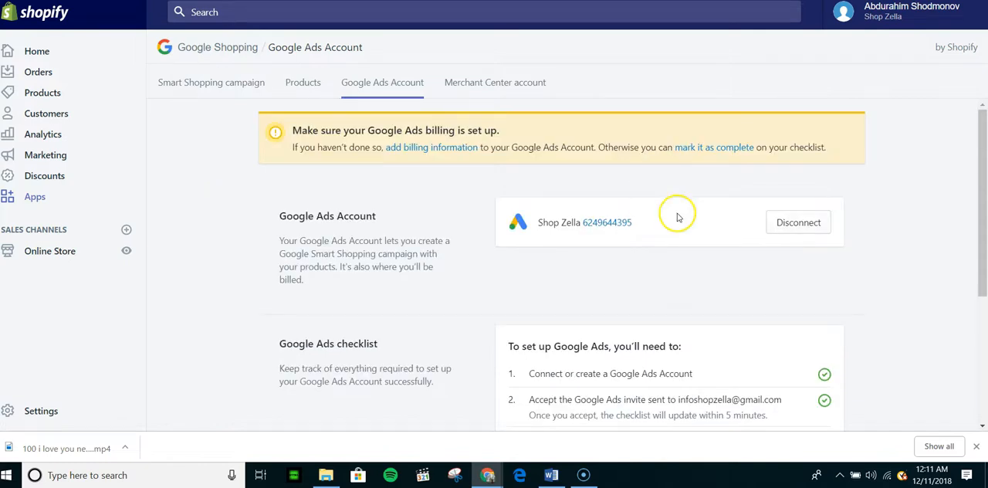
left_click(726, 148)
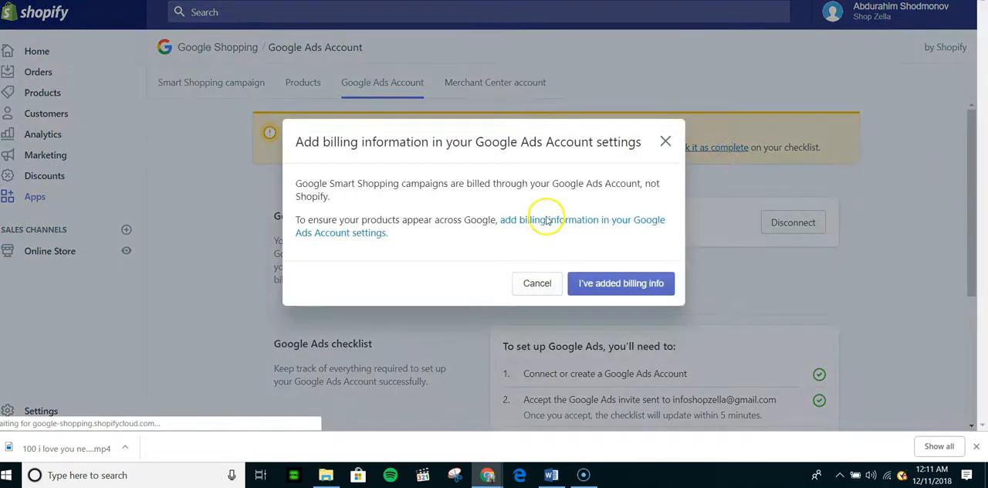
left_click(622, 280)
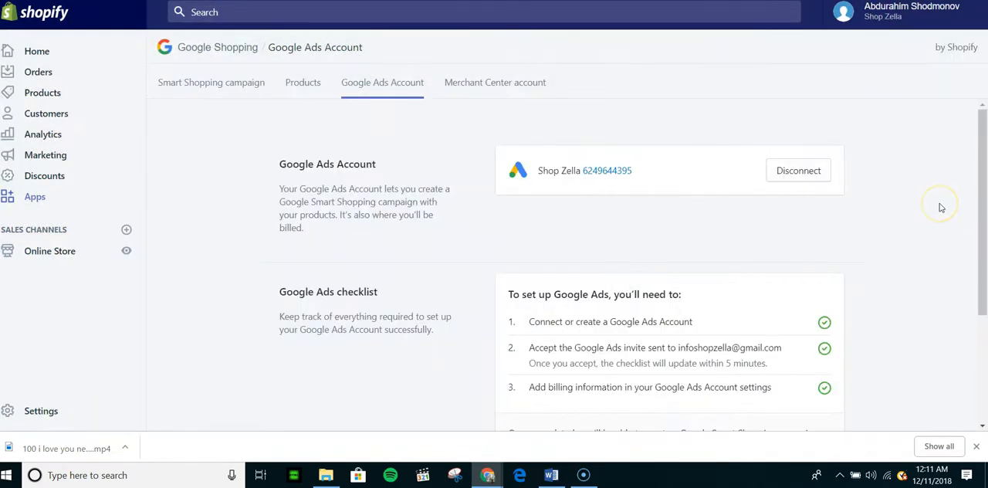
Step: Go from the completed Google Ads checklist to the Smart Shopping campaign page and start creating a campaign
scroll(940, 207, "down", 3)
left_click(792, 406)
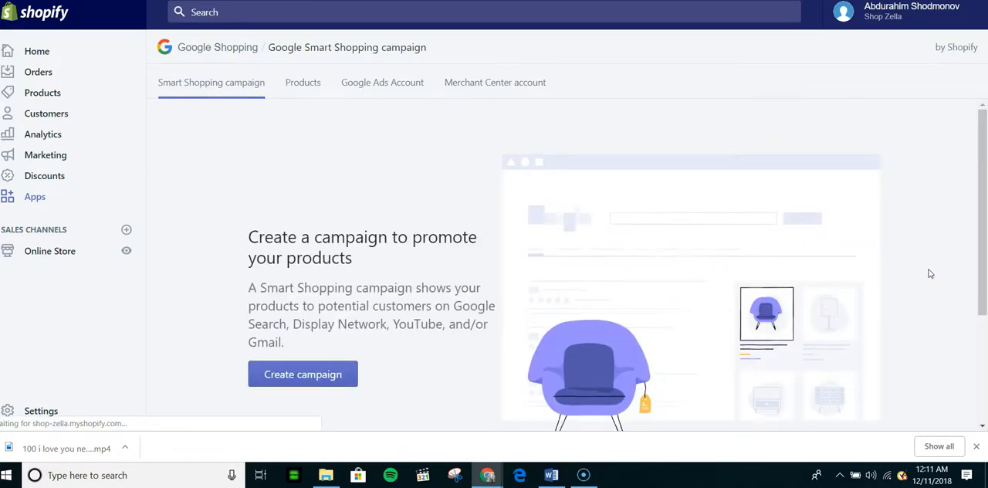
scroll(401, 331, "down", 3)
scroll(404, 331, "up", 3)
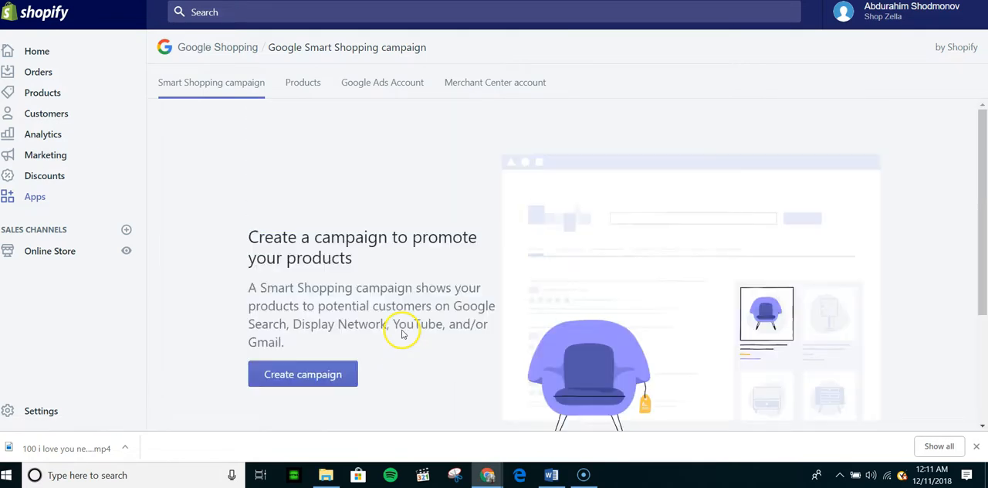
left_click(310, 374)
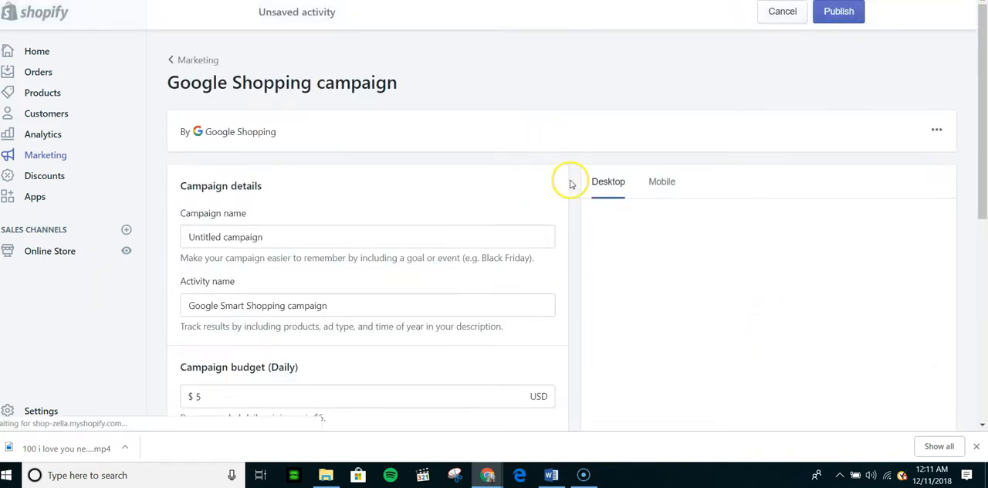
Step: Set the Google Shopping campaign's daily budget to $50
scroll(551, 216, "down", 3)
scroll(551, 216, "up", 3)
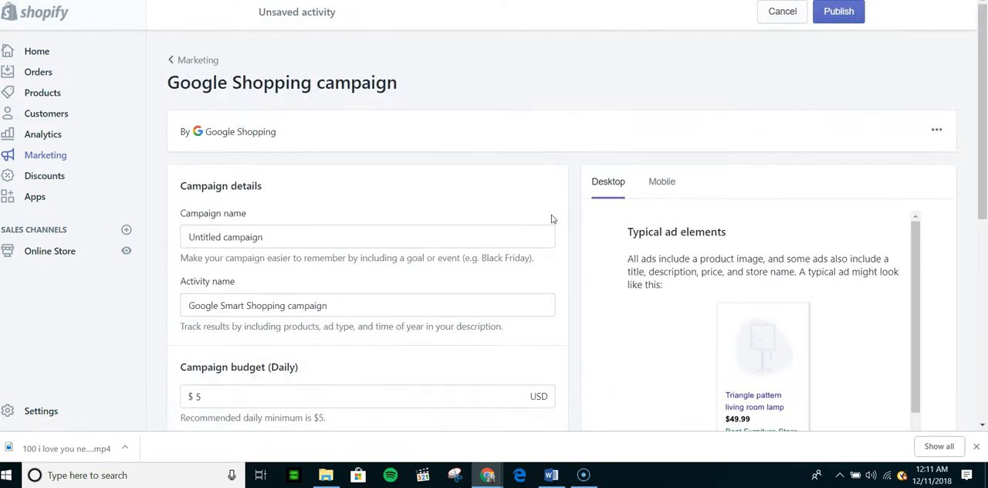
scroll(551, 217, "down", 4)
scroll(412, 147, "up", 3)
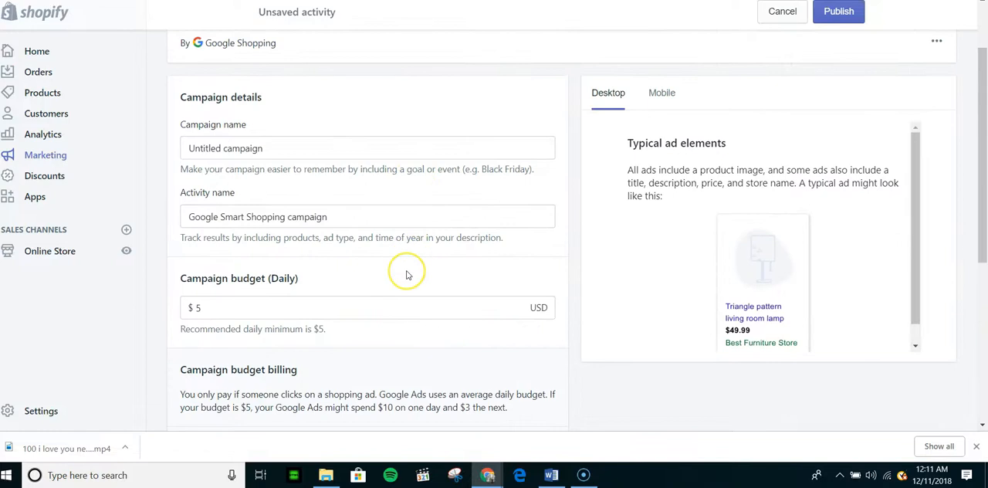
scroll(403, 271, "up", 2)
scroll(408, 275, "down", 3)
left_click(301, 210)
key("BackSpace")
type("50")
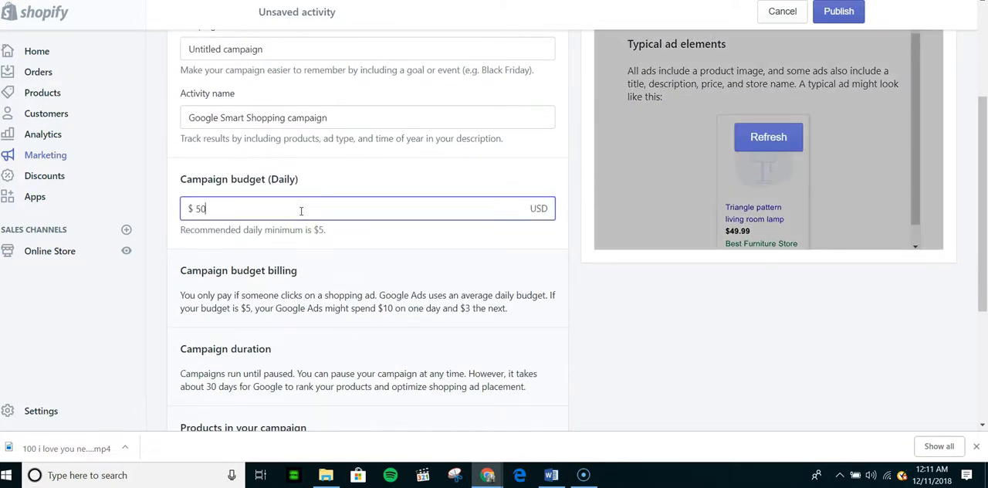
left_click(429, 184)
Step: Examine the campaign name, activity name, daily budget and budget billing details of the unsaved campaign
scroll(477, 193, "up", 2)
scroll(476, 193, "down", 4)
scroll(513, 235, "up", 2)
scroll(521, 240, "up", 2)
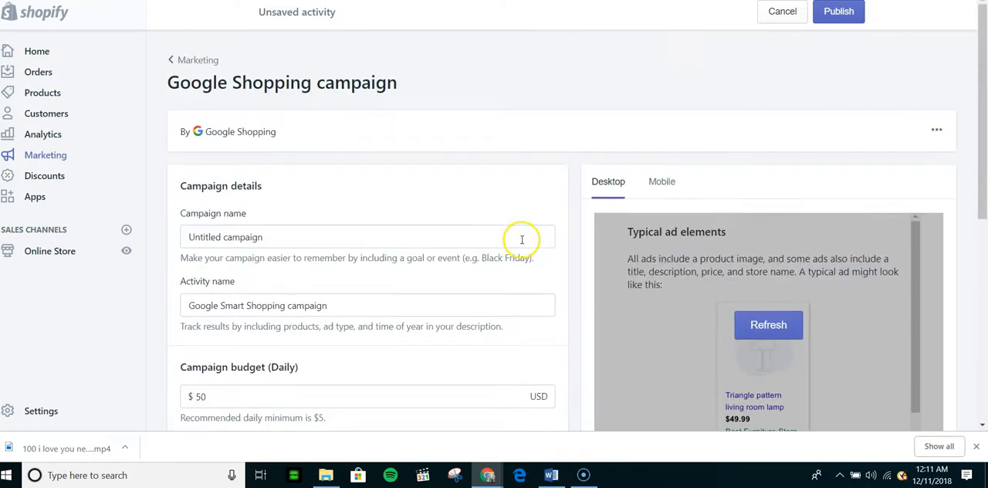
scroll(525, 250, "down", 1)
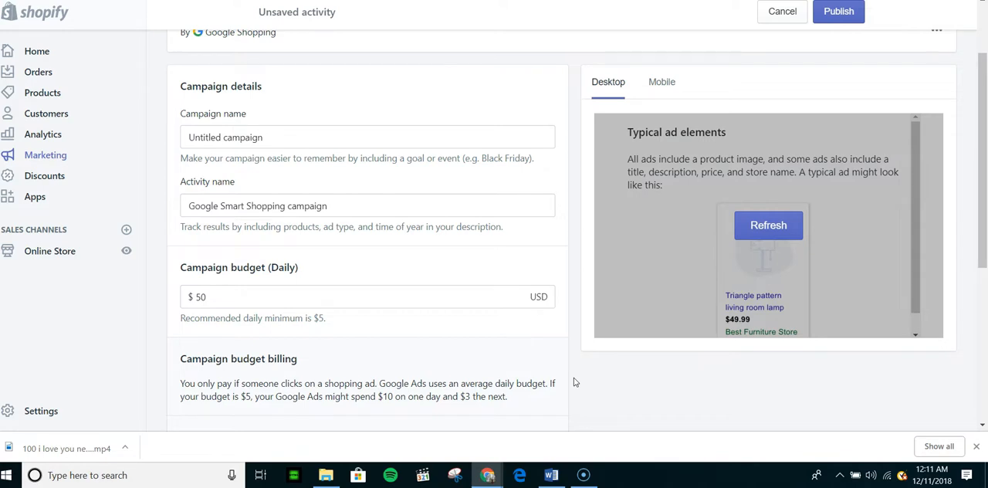
scroll(573, 382, "down", 1)
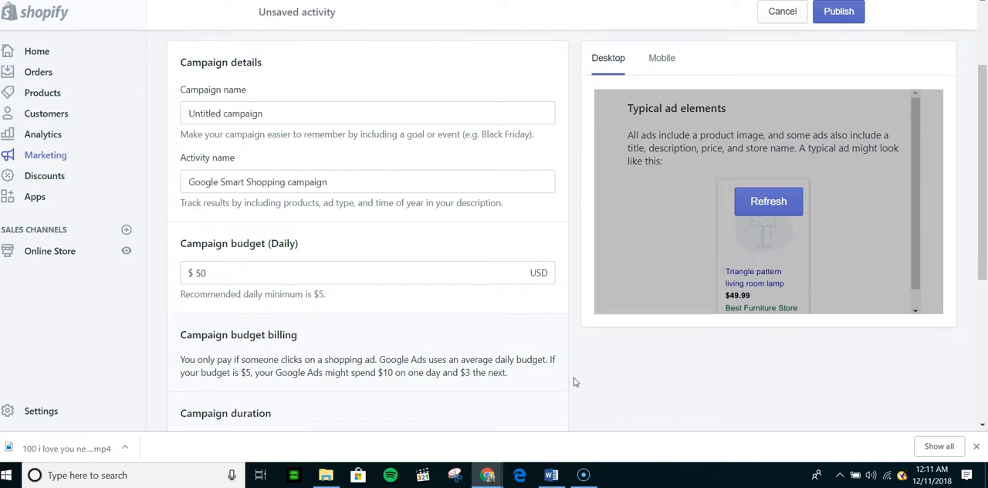
scroll(574, 382, "up", 1)
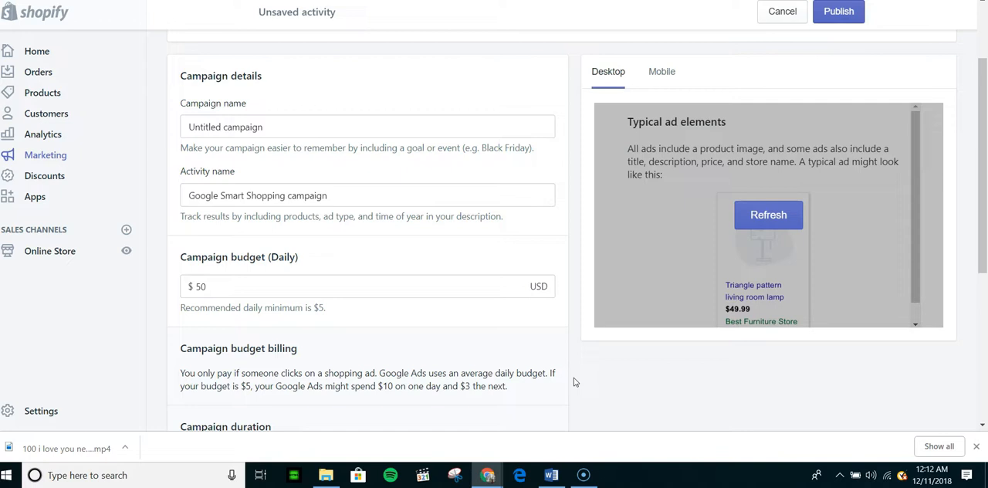
scroll(574, 382, "up", 2)
scroll(573, 381, "down", 1)
scroll(574, 381, "up", 1)
scroll(574, 381, "down", 2)
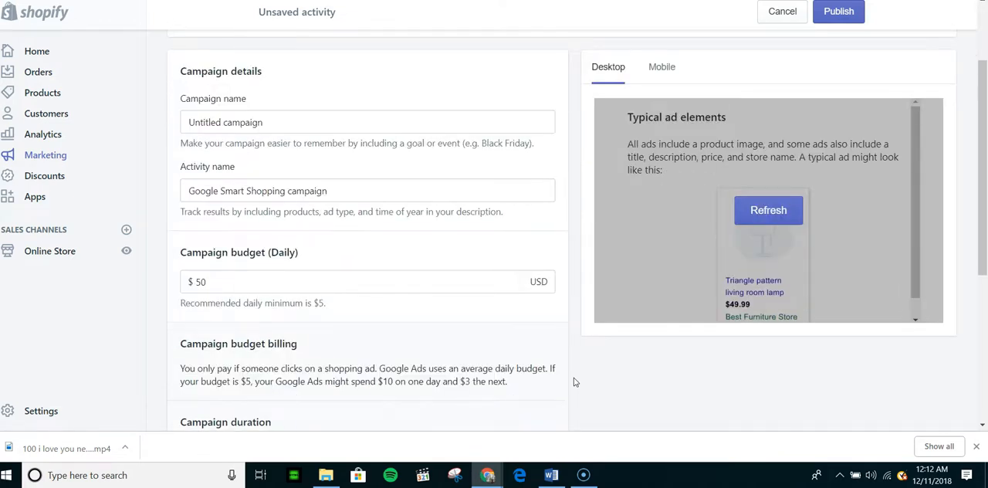
scroll(573, 381, "down", 2)
scroll(573, 381, "up", 4)
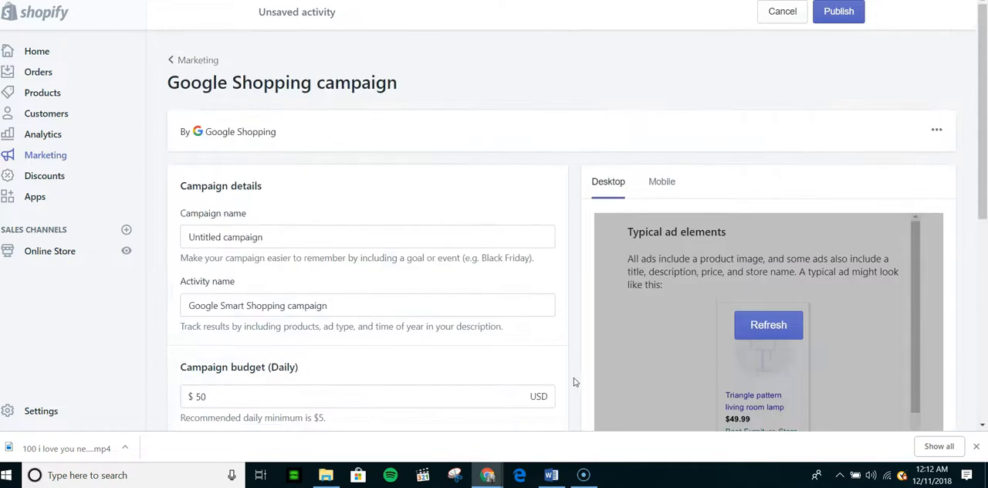
scroll(504, 282, "down", 5)
scroll(504, 282, "up", 5)
double_click(261, 236)
triple_click(264, 234)
left_click(405, 167)
Step: Review the campaign duration, products and ad placement information, and publish the Google Smart Shopping activity
scroll(409, 248, "down", 5)
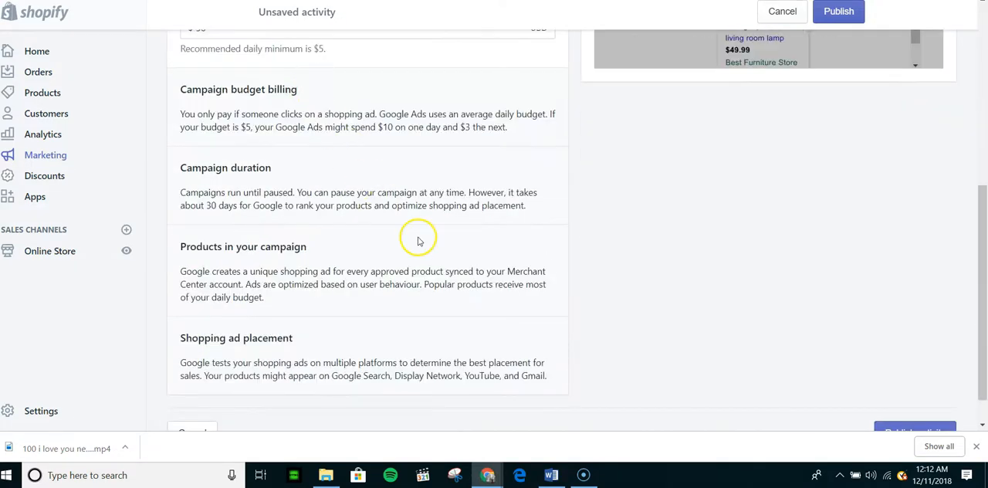
scroll(418, 240, "up", 3)
scroll(637, 249, "down", 5)
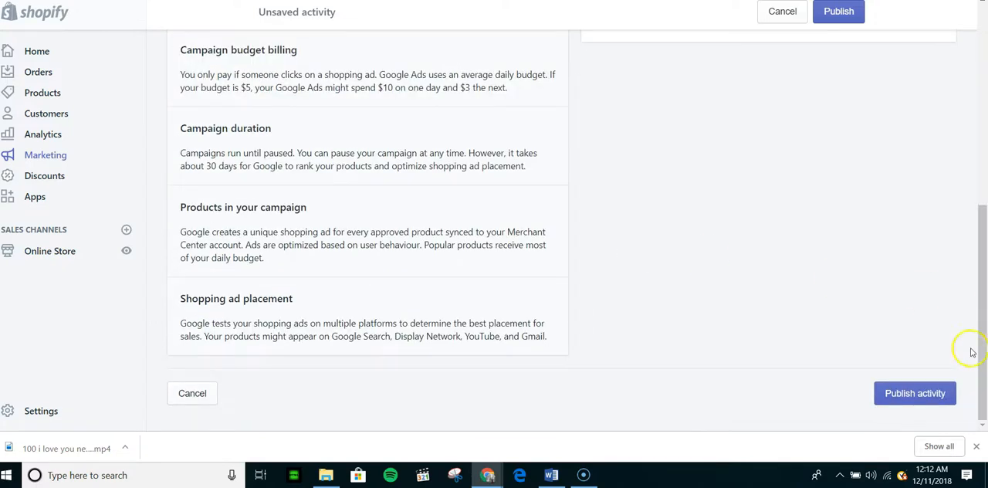
left_click(937, 392)
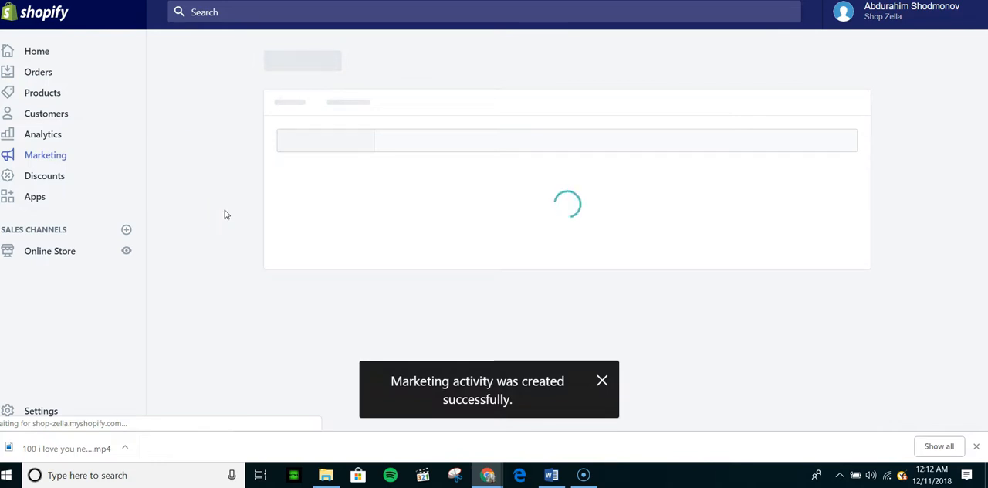
left_click(357, 301)
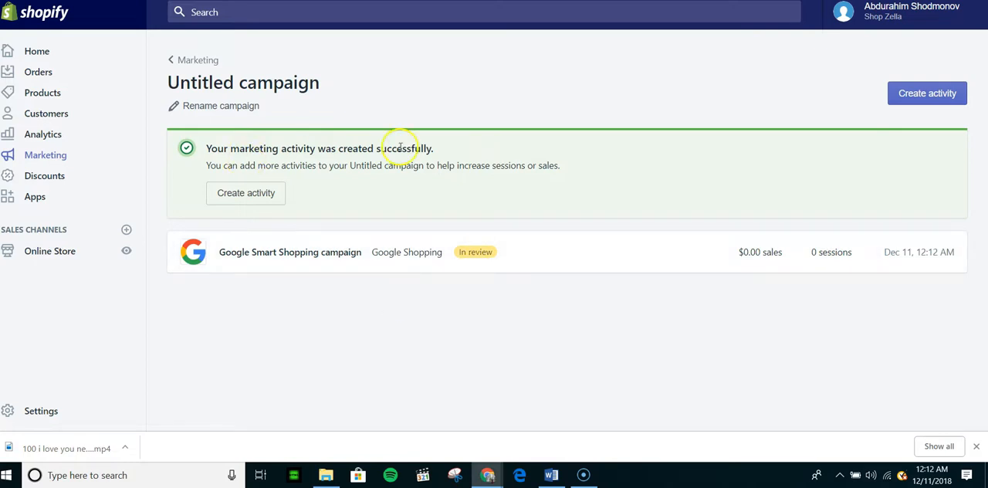
Step: Return to the Marketing overview and examine the recommendations and results from marketing efforts
left_click(198, 59)
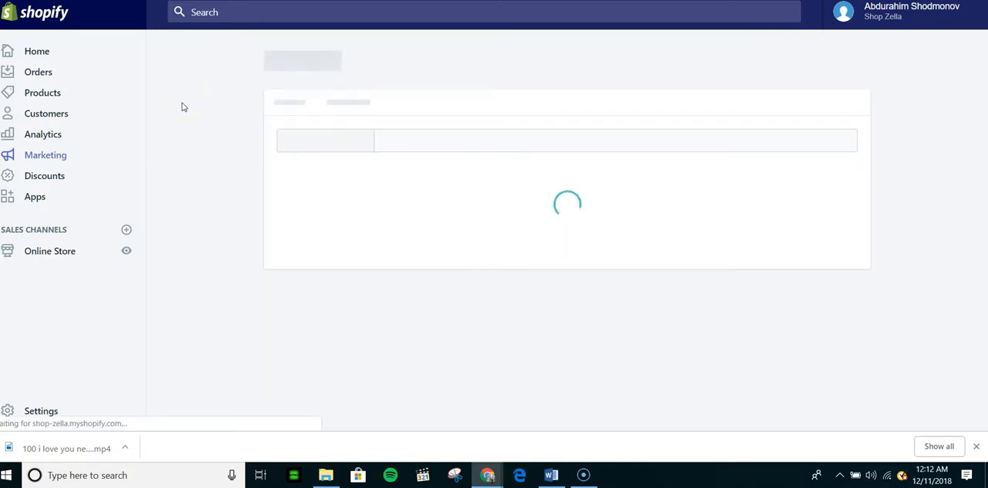
left_click(198, 185)
scroll(198, 185, "down", 1)
scroll(198, 185, "down", 1)
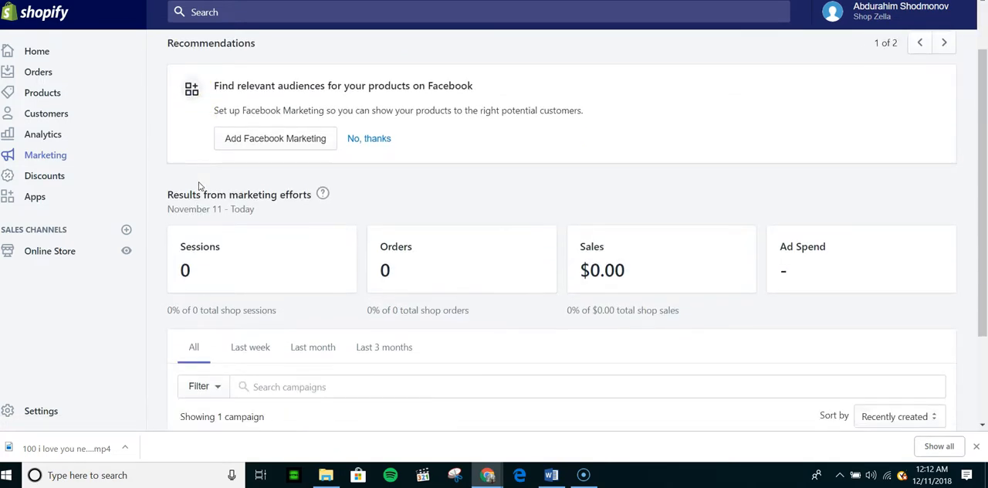
scroll(198, 185, "up", 2)
Step: Switch to Google Ads, examine the ad groups of "Campaign for 33285", and return to the list of all campaigns
key("ctrl+t")
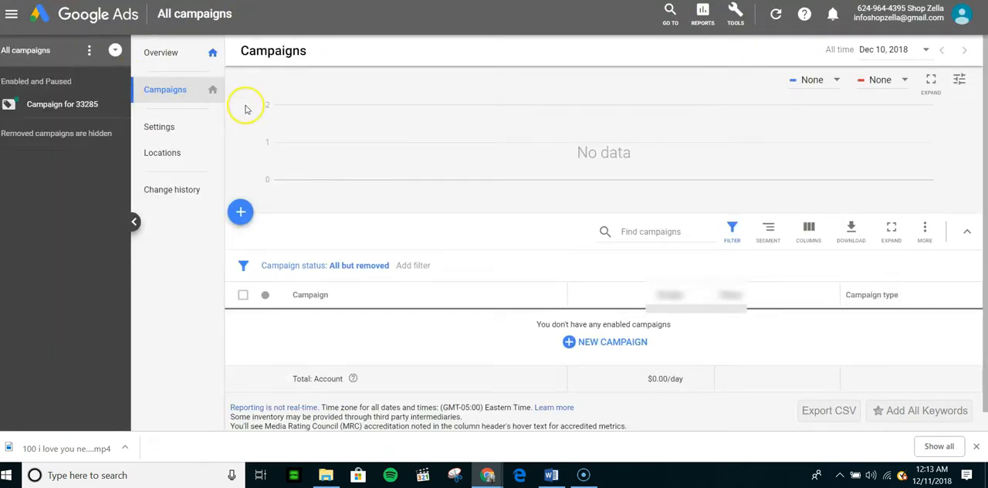
left_click(66, 105)
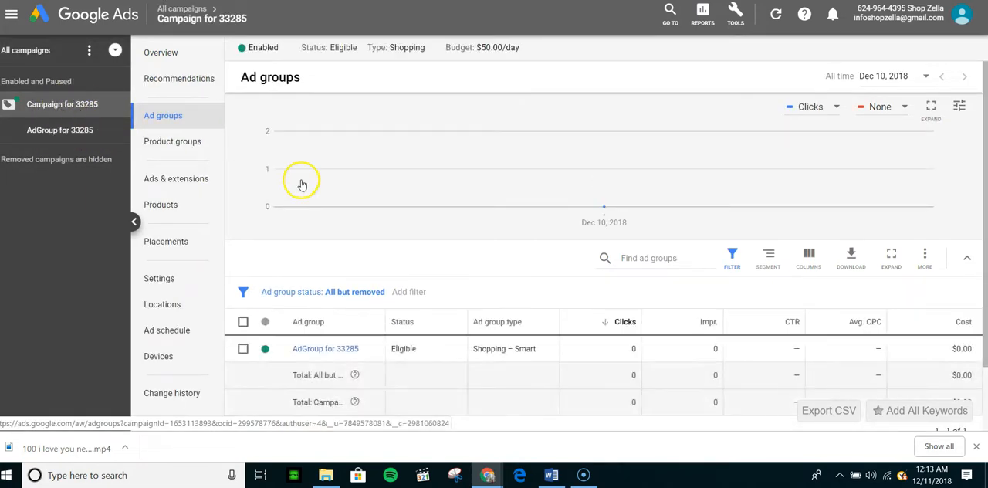
scroll(378, 348, "down", 3)
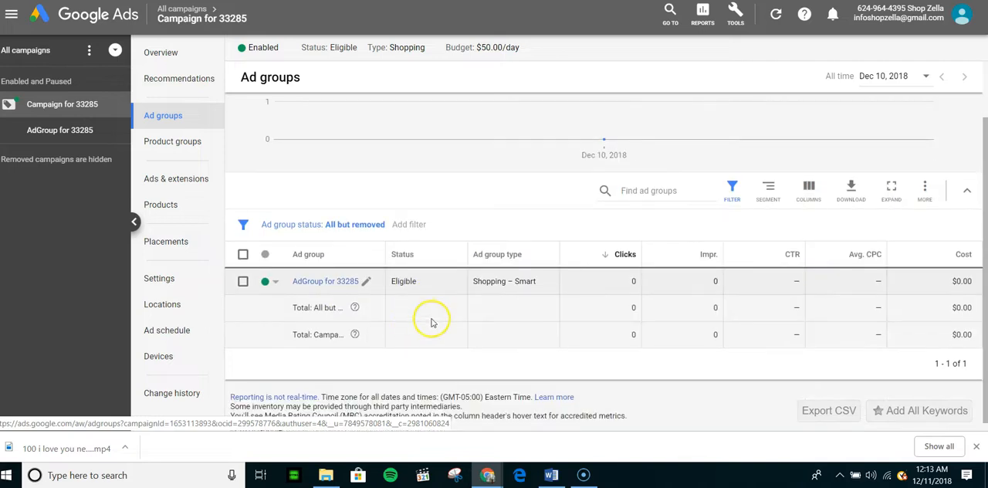
scroll(380, 204, "down", 1)
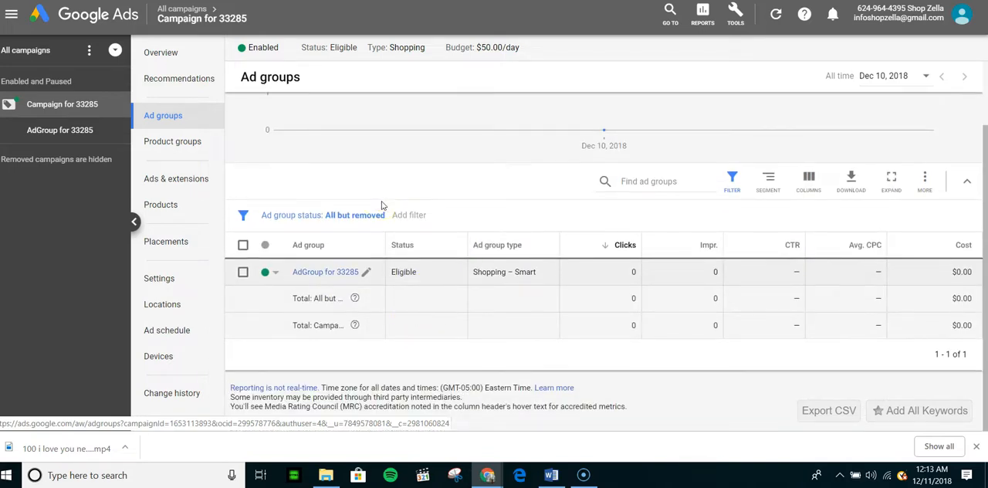
left_click(46, 51)
left_click(165, 91)
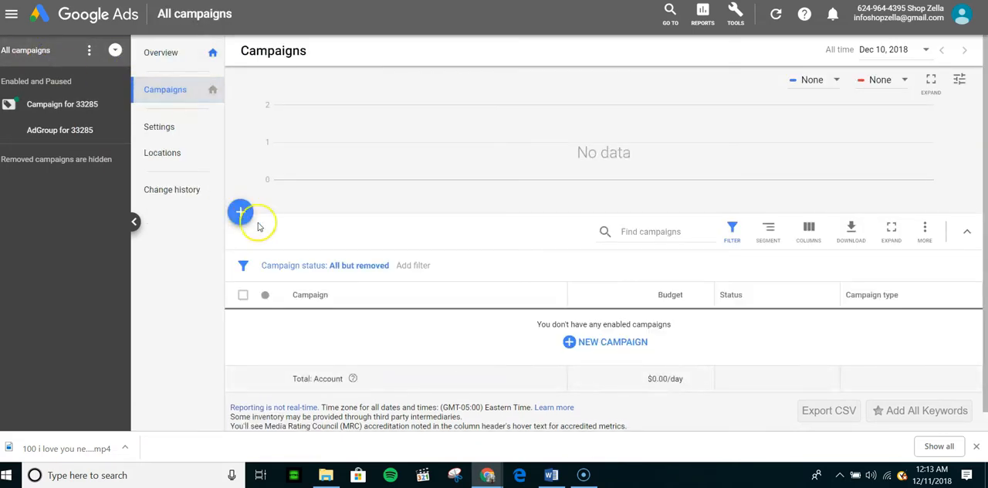
Step: View the options for adding a campaign in Google Ads and dismiss them
left_click(241, 215)
left_click(301, 259)
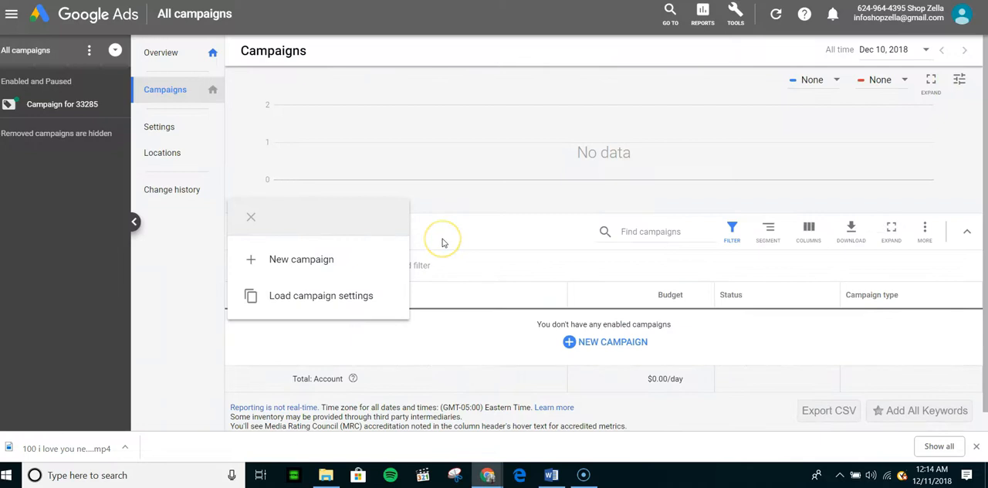
left_click(442, 238)
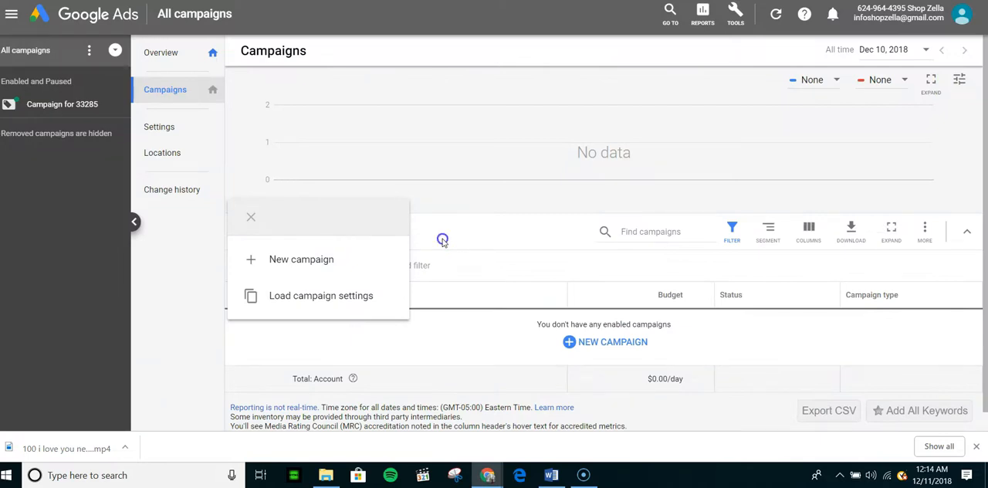